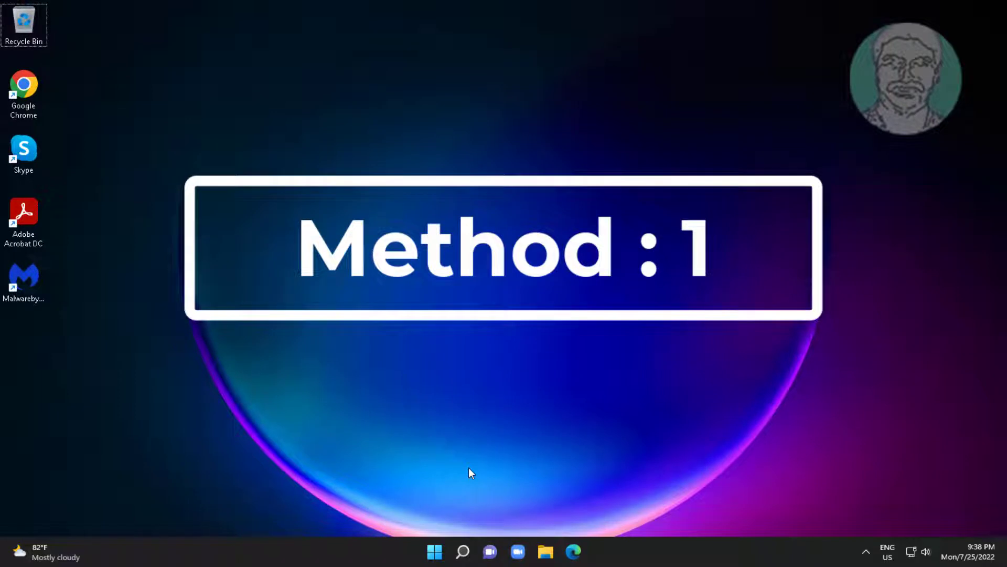
- Restart the Windows Explorer process from Task Manager
key(ctrl+shift+Escape)
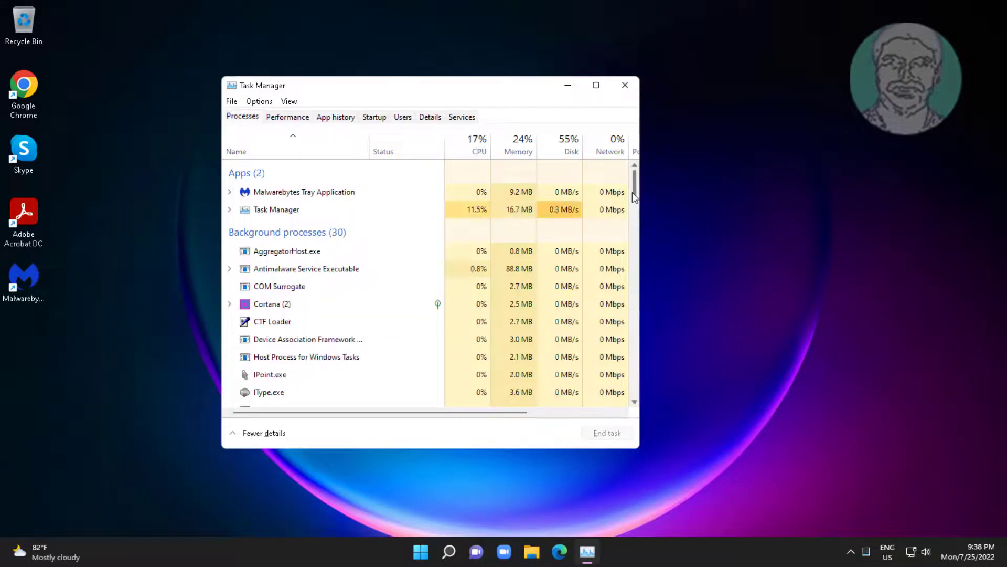
drag(635, 190, 636, 389)
click(301, 328)
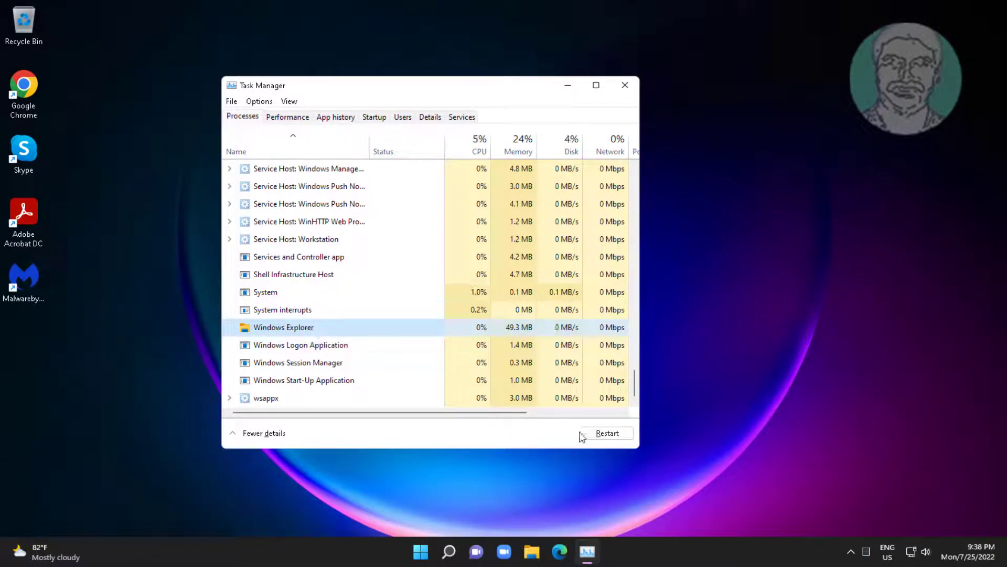
click(617, 435)
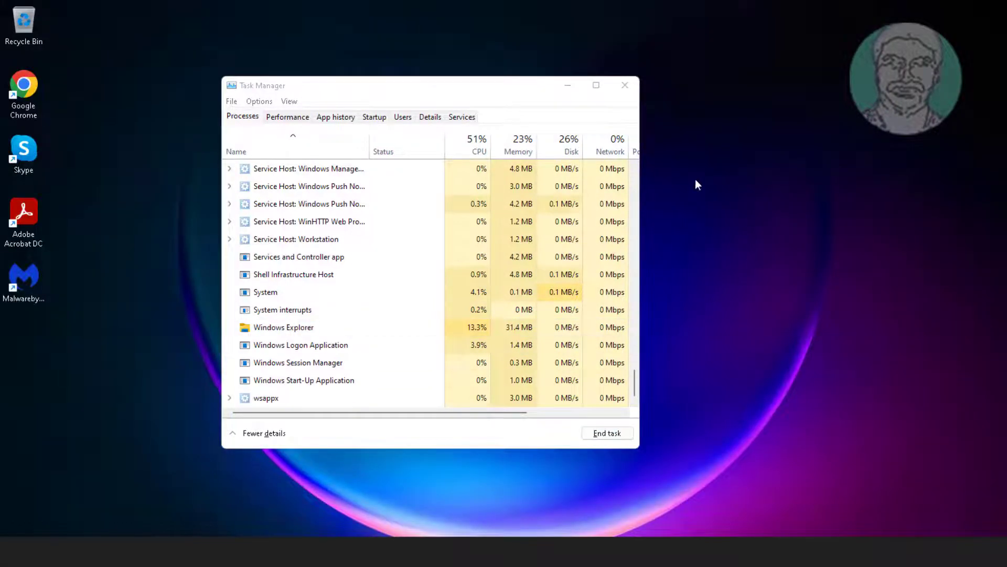
- Run the new task "shutdown -r -f -t 00" with administrative privileges to force an immediate restart
click(232, 101)
click(268, 116)
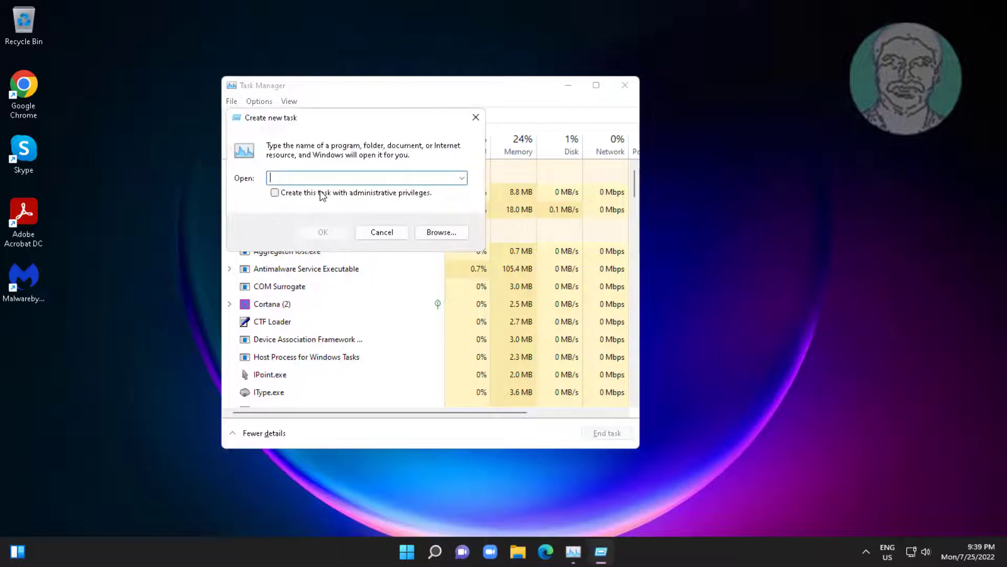
text(shu)
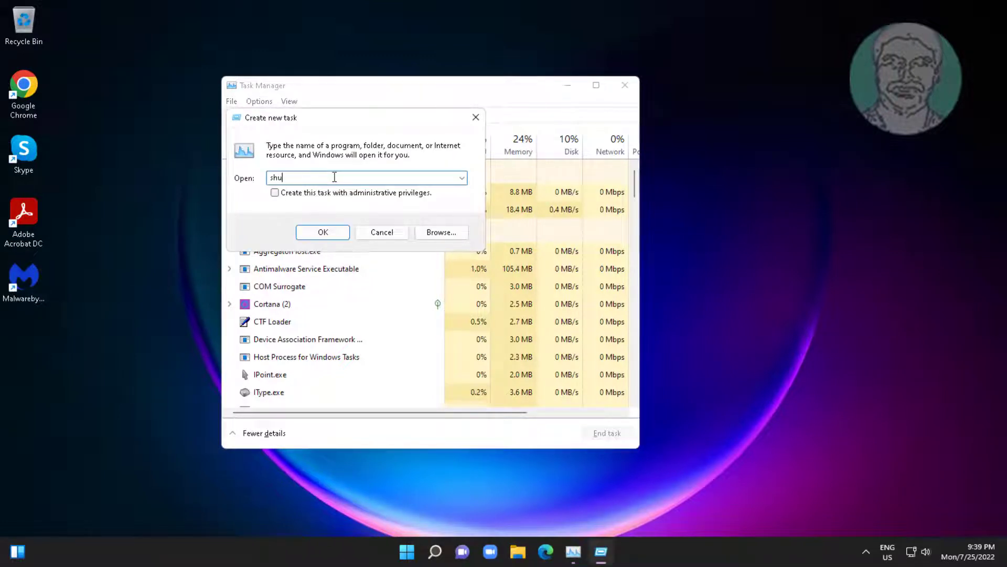
text(tdown -)
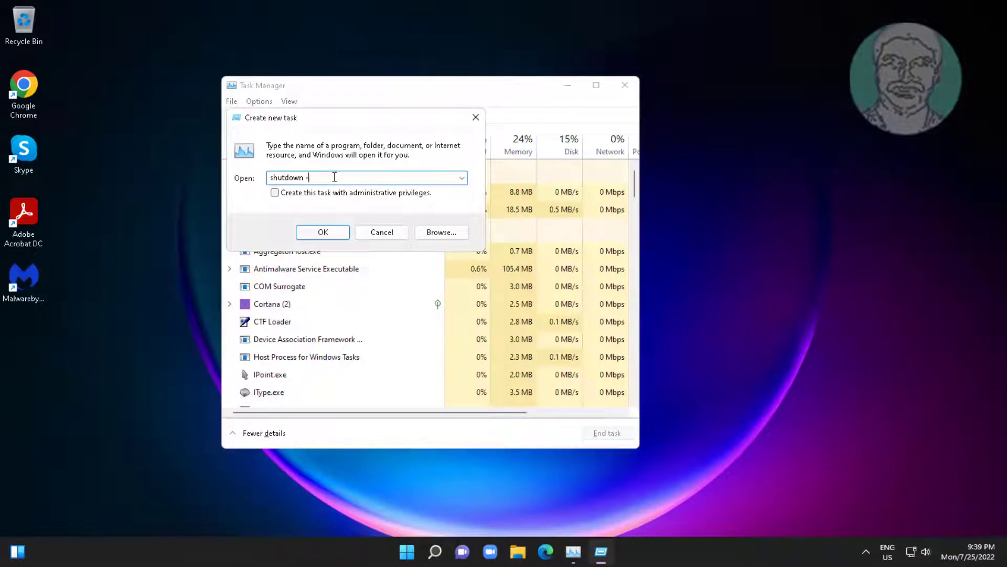
text(r -f -t 0)
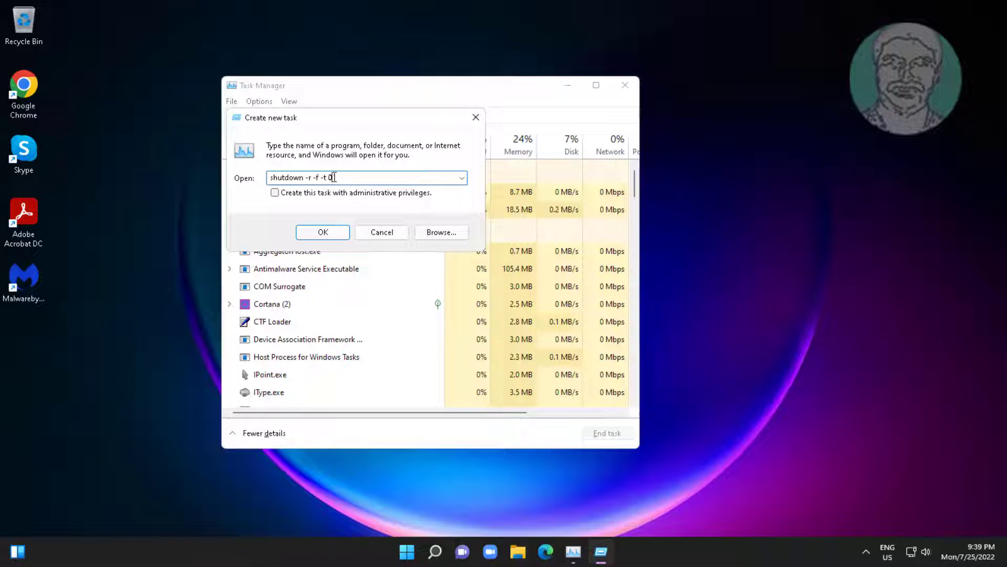
text(0)
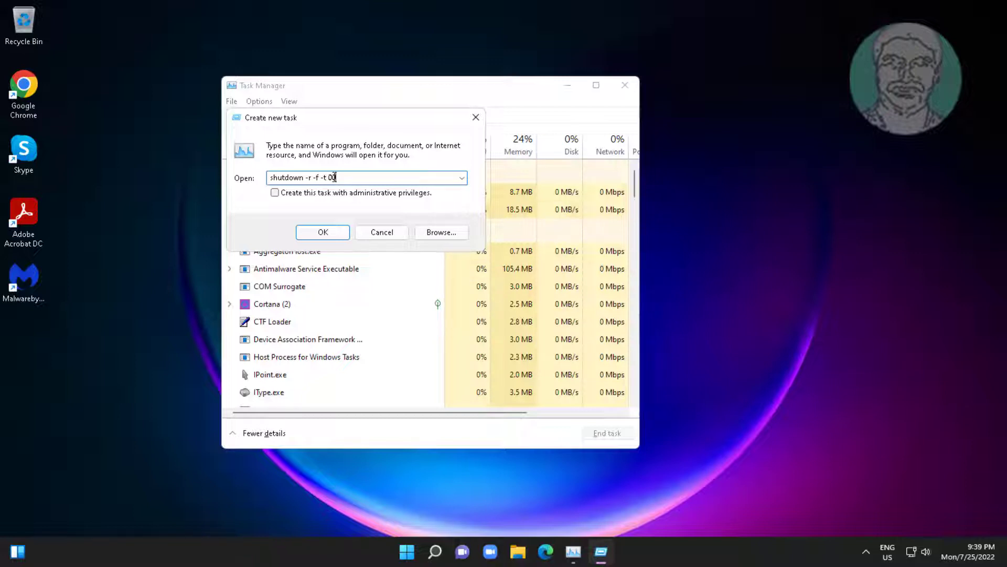
click(276, 192)
click(329, 235)
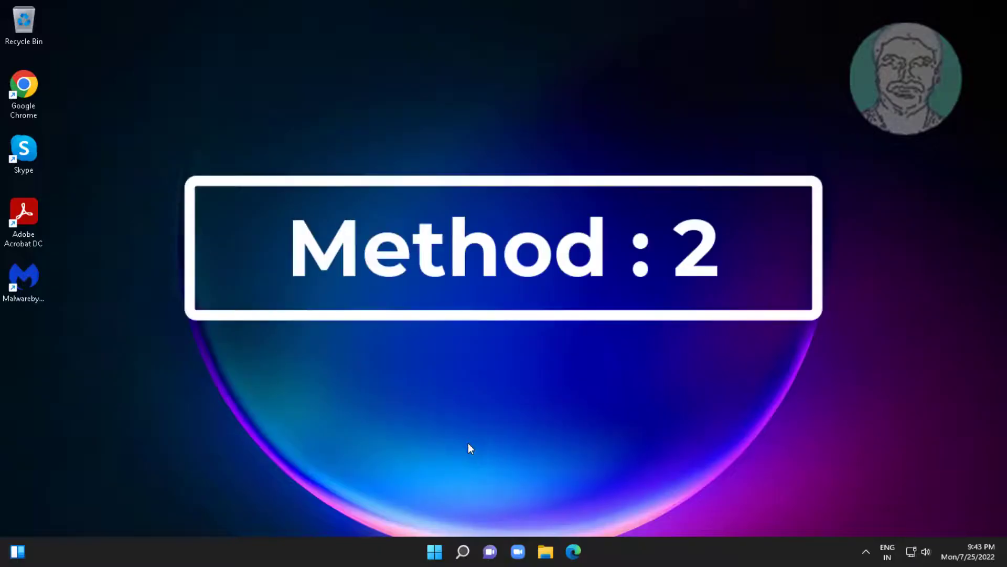
- Open the %localappdata% folder through the Run dialog
key(super+r)
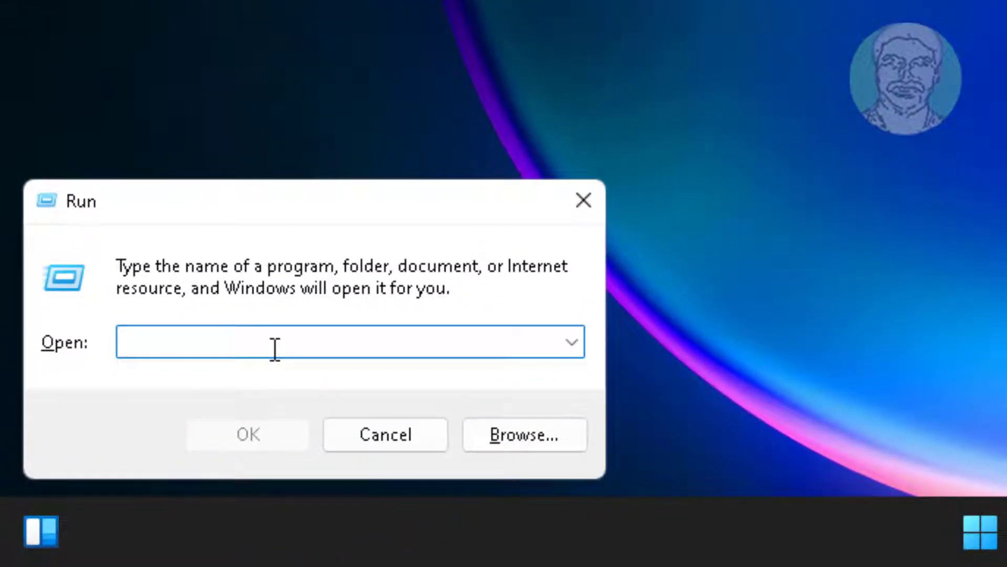
text(%)
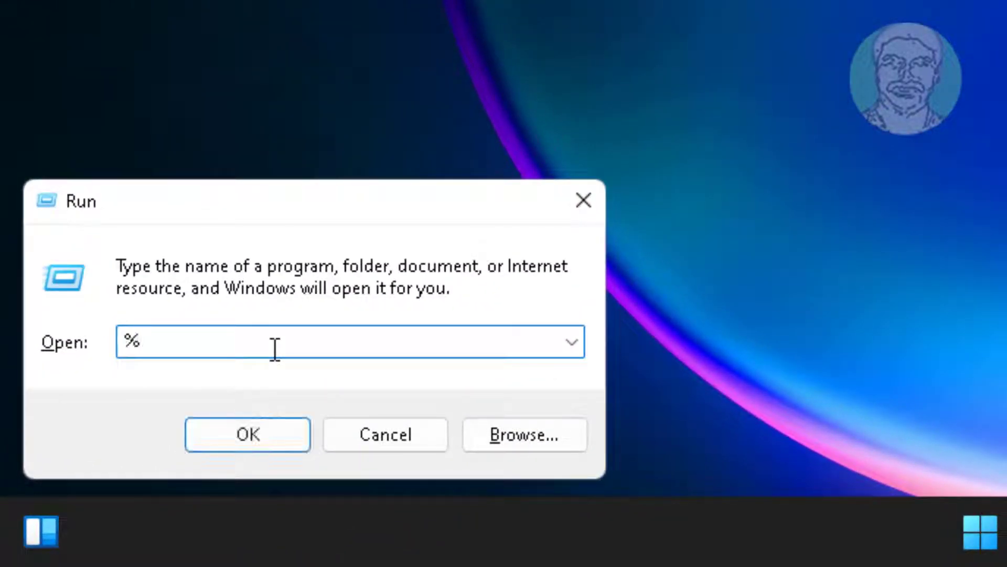
text(localapp)
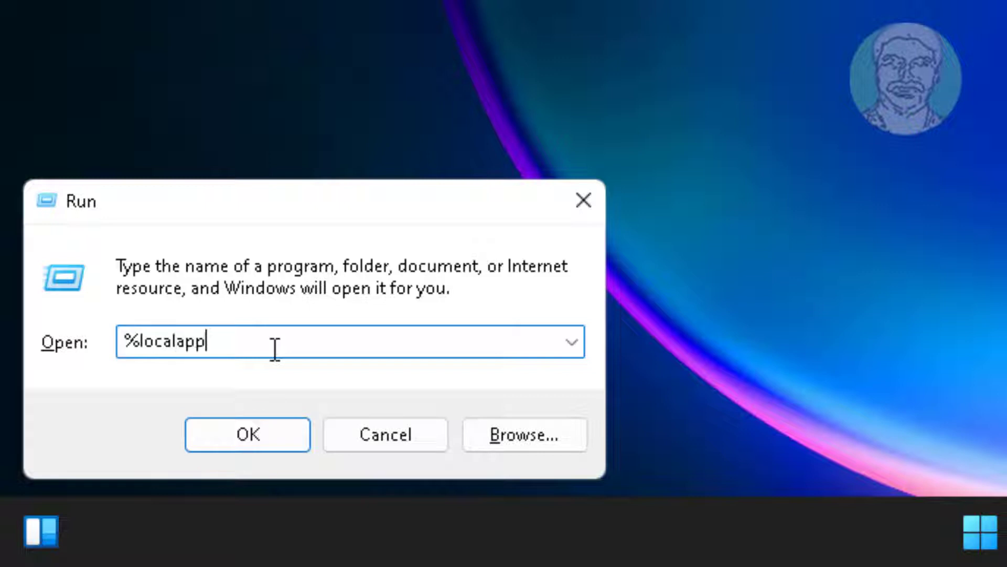
text(data%)
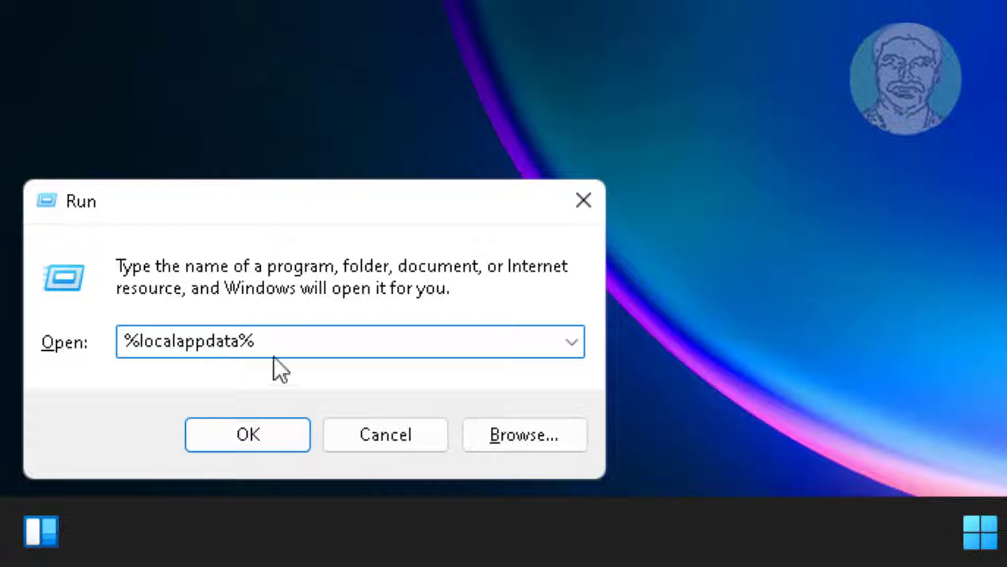
click(236, 433)
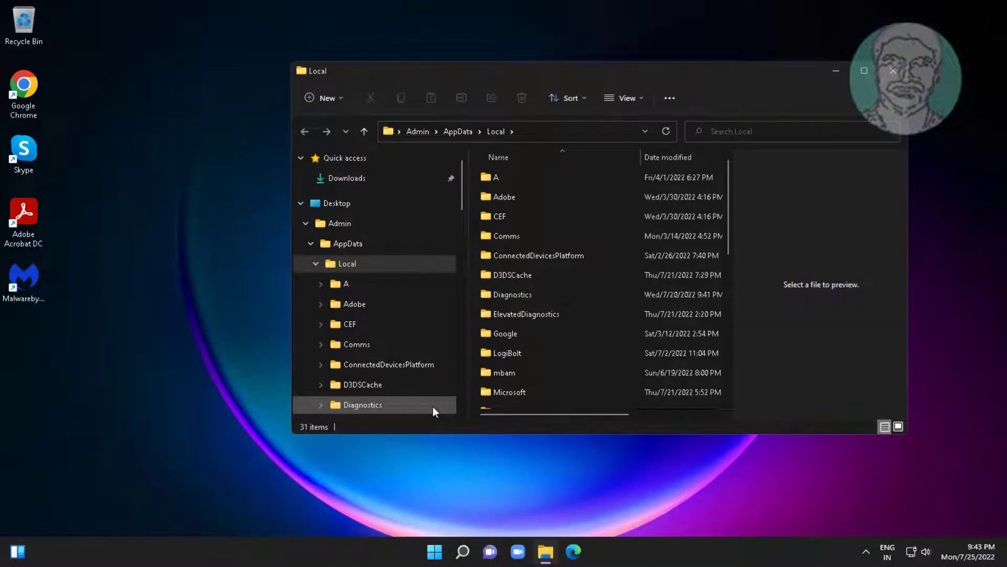
- Show hidden items in the Local folder, widen the file list and maximize the window
click(626, 101)
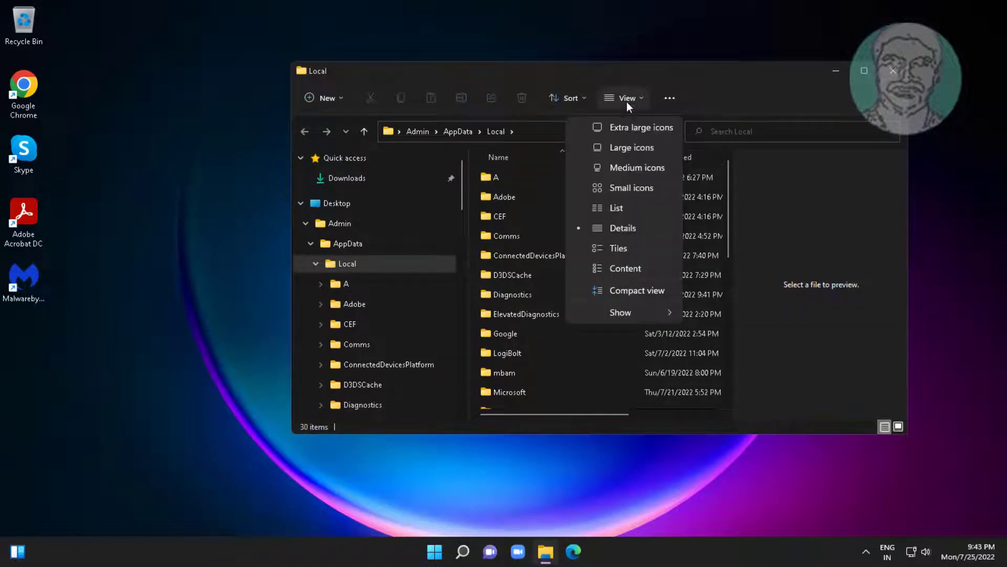
mouse_move(619, 311)
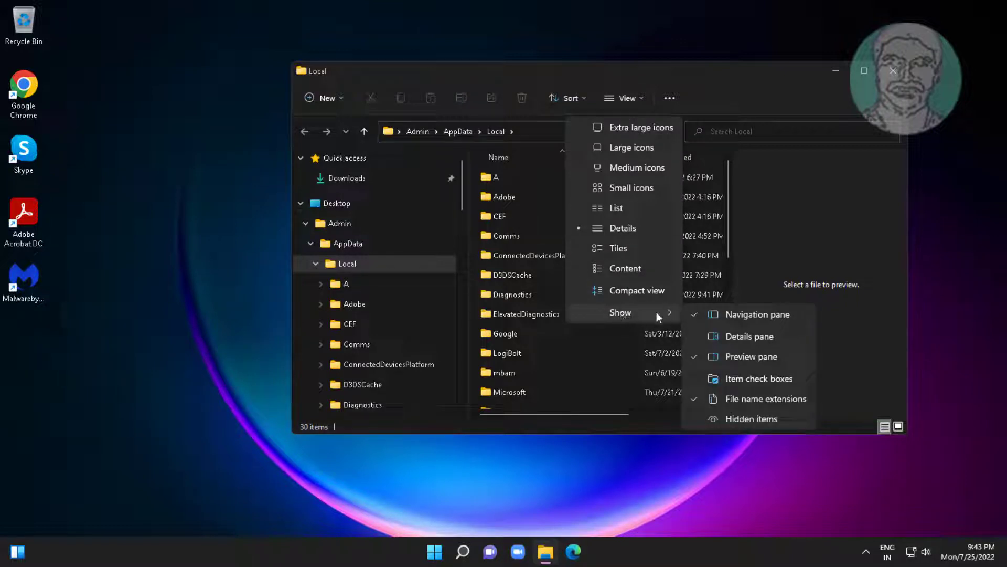
click(769, 419)
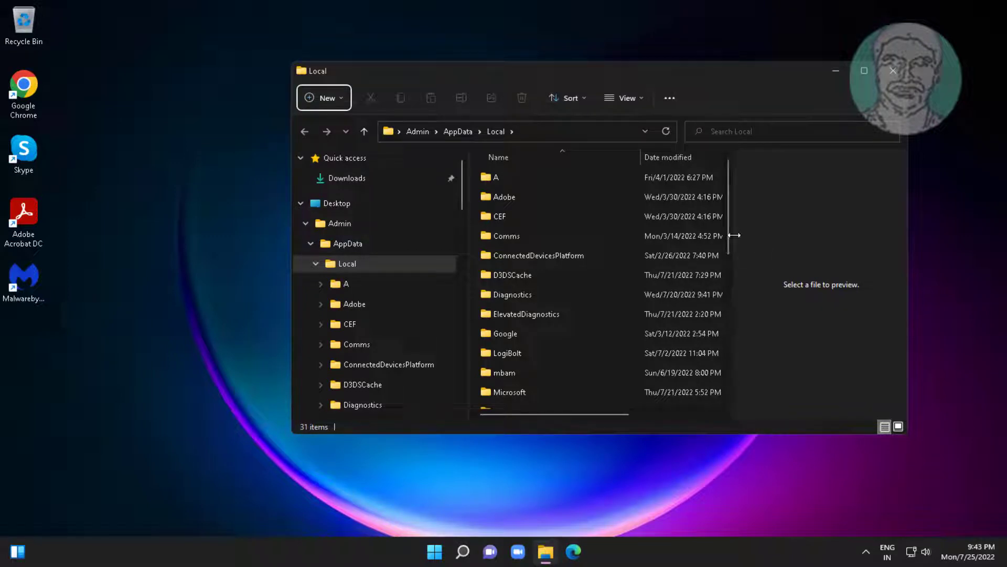
drag(734, 235, 865, 218)
drag(734, 231, 836, 187)
click(864, 70)
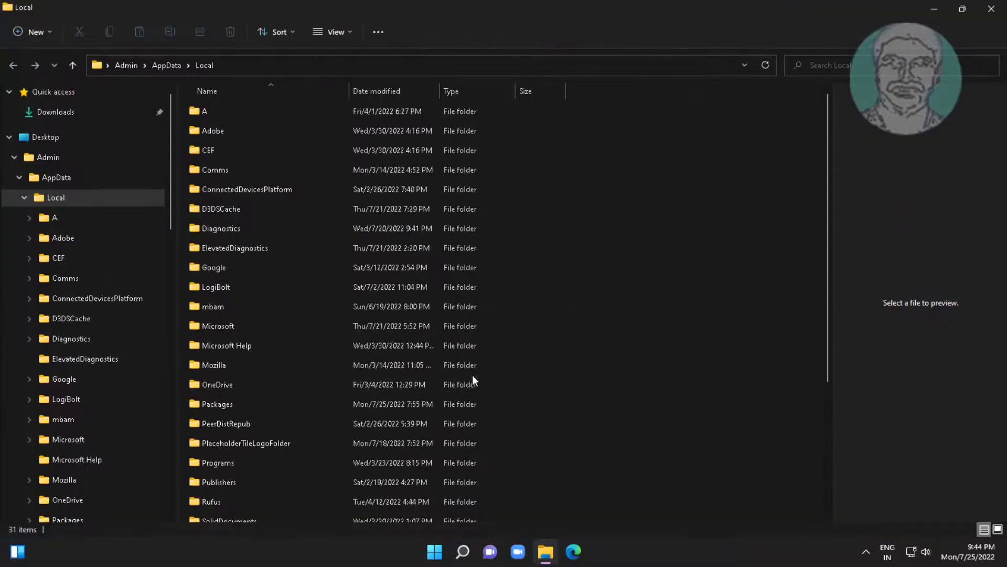
- Delete the IconCache.db file from the Local folder and close the folder window
drag(827, 219, 827, 411)
click(239, 512)
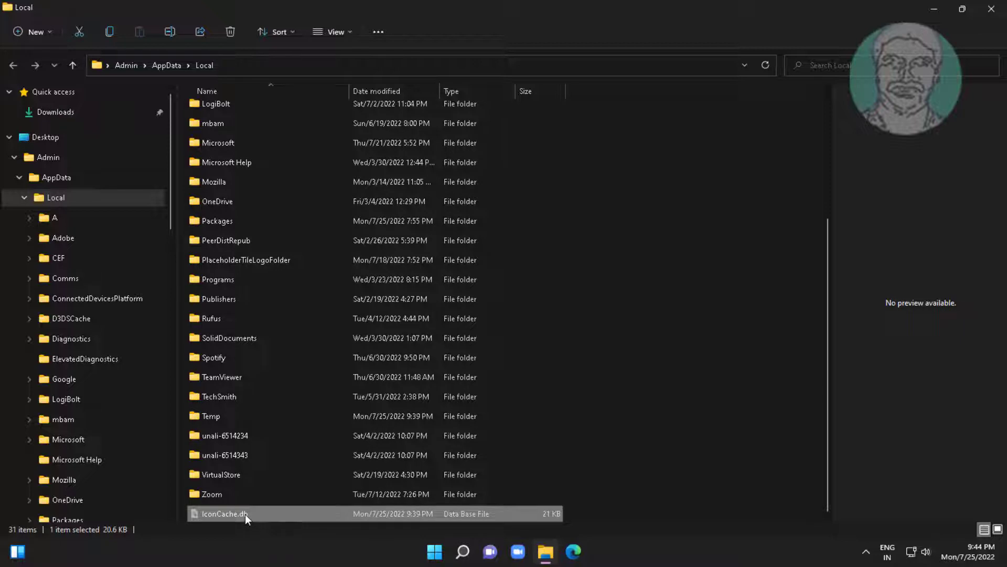
right_click(244, 514)
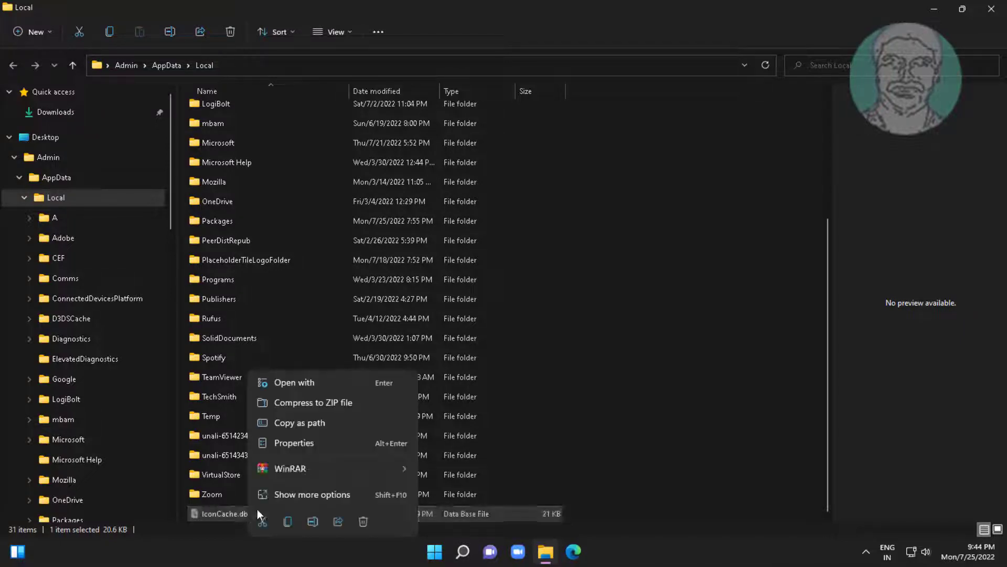
click(363, 521)
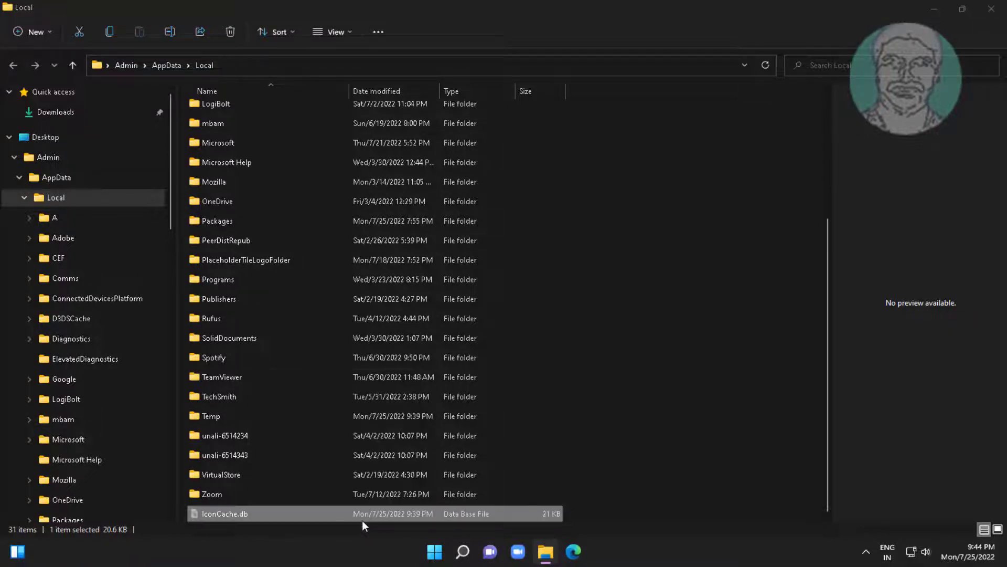
click(991, 9)
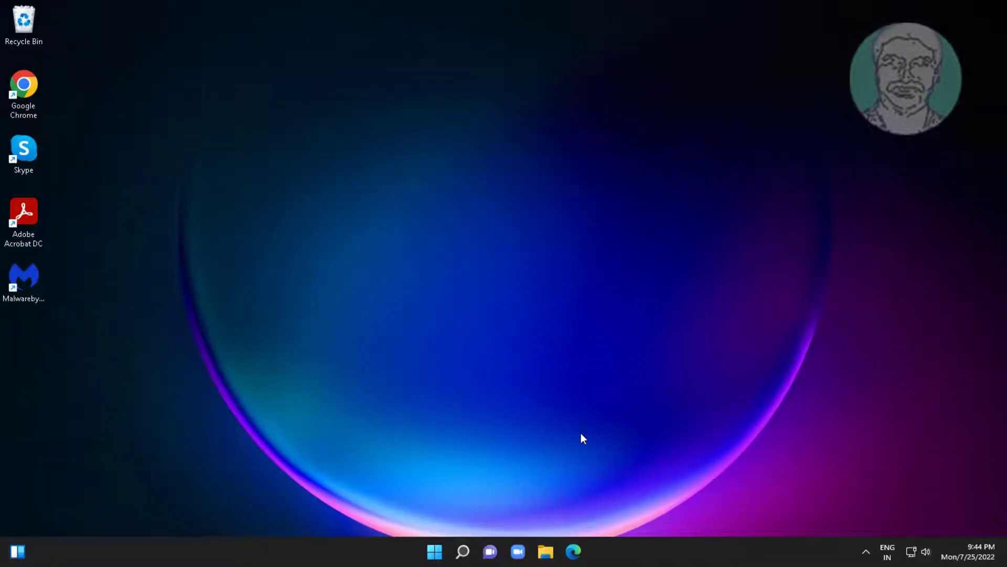
- Force an immediate restart by running "shutdown -r -f -t 00" from the Run dialog
key(super+r)
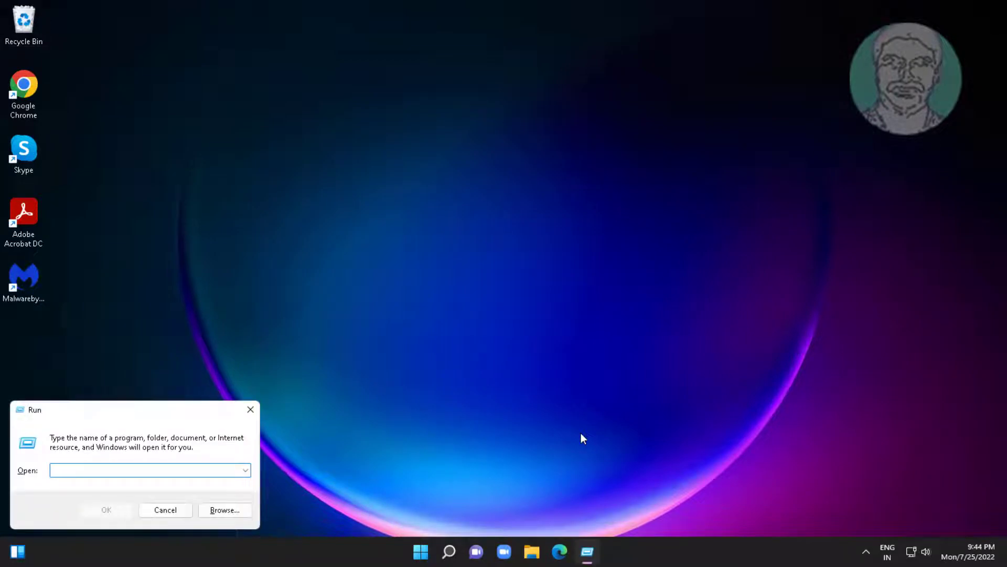
text(shutdown -r -f)
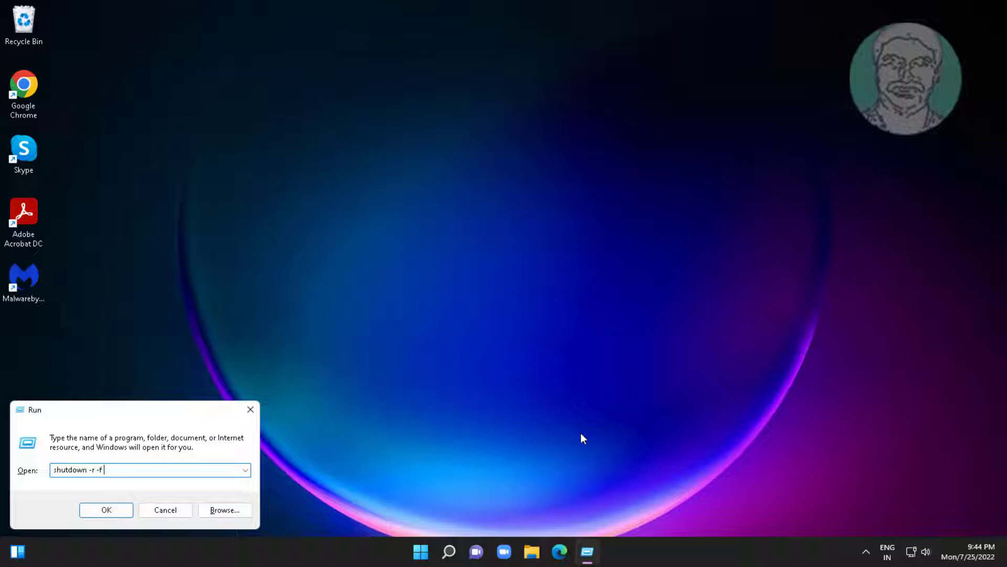
text( -t 00)
click(107, 510)
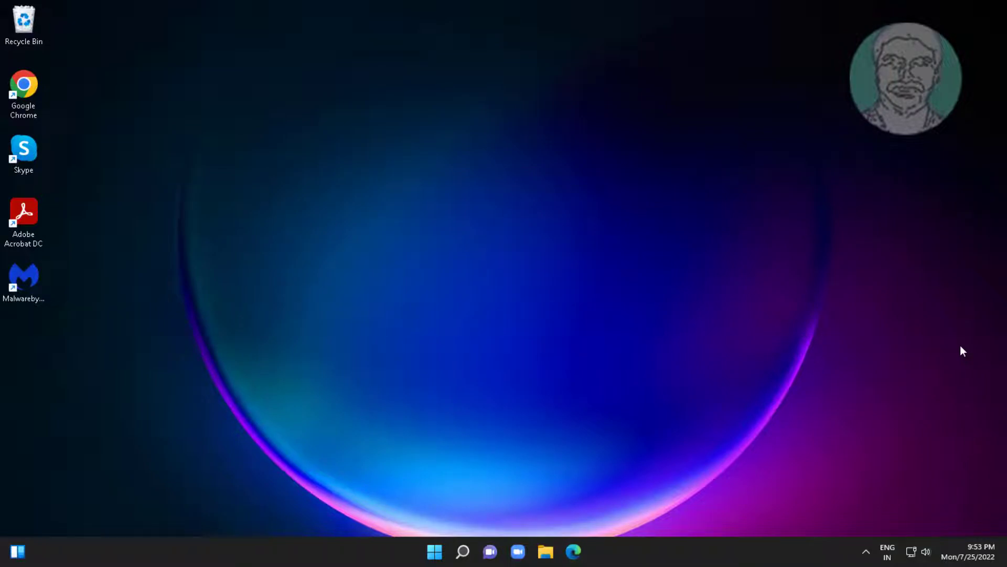
- Launch regedit from Task Manager as a new task with administrative privileges
key(ctrl+shift+Escape)
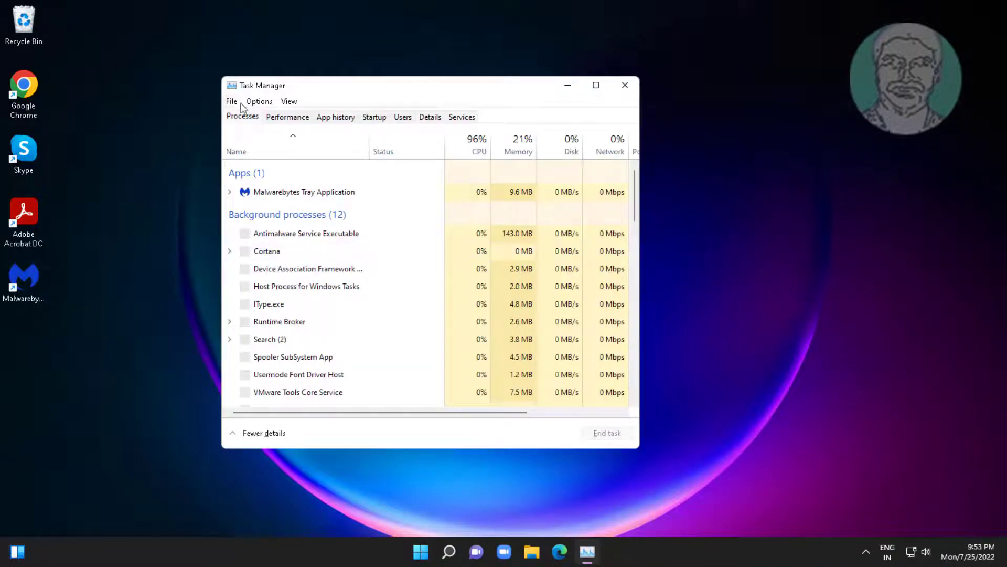
click(231, 102)
click(254, 115)
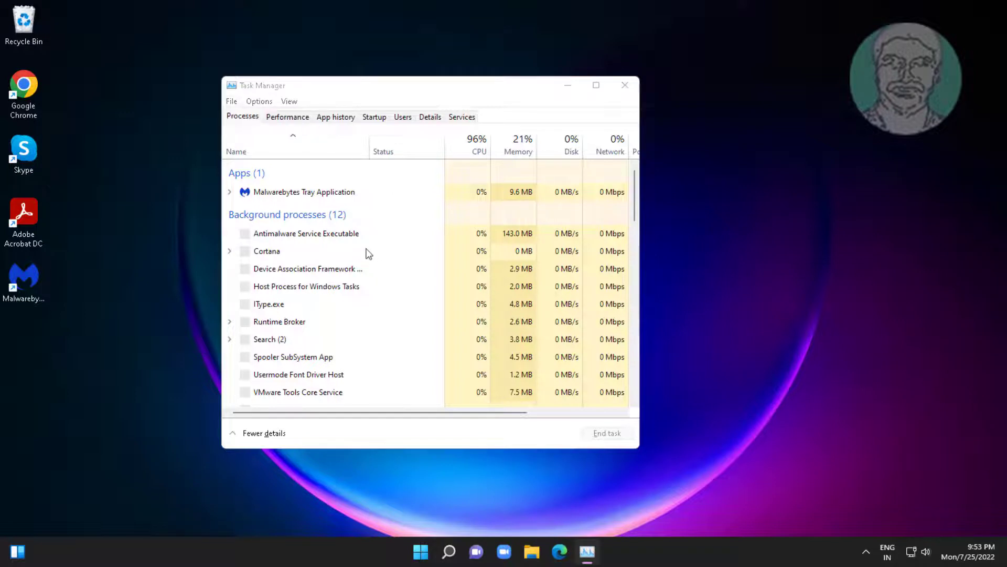
text(re)
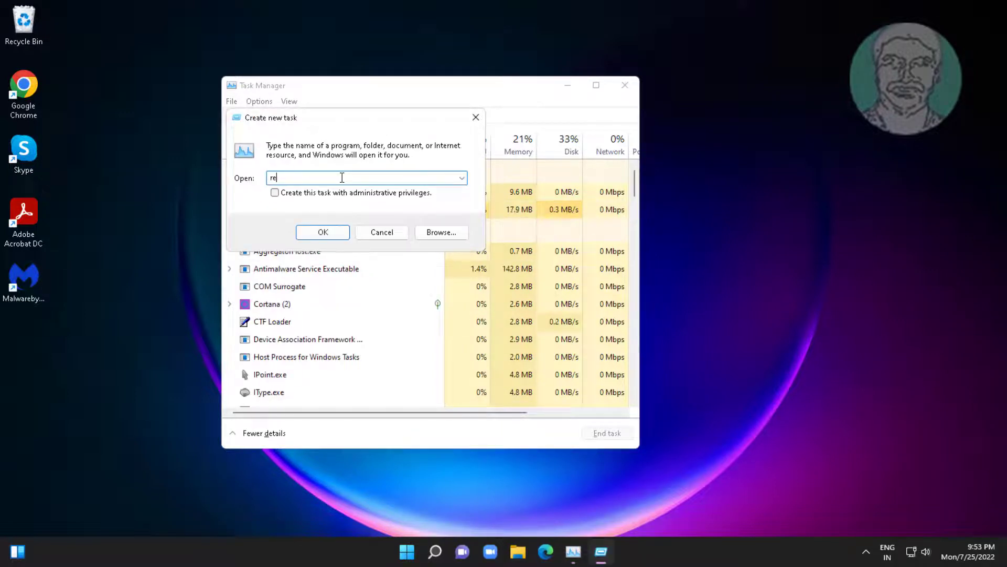
text(gedit)
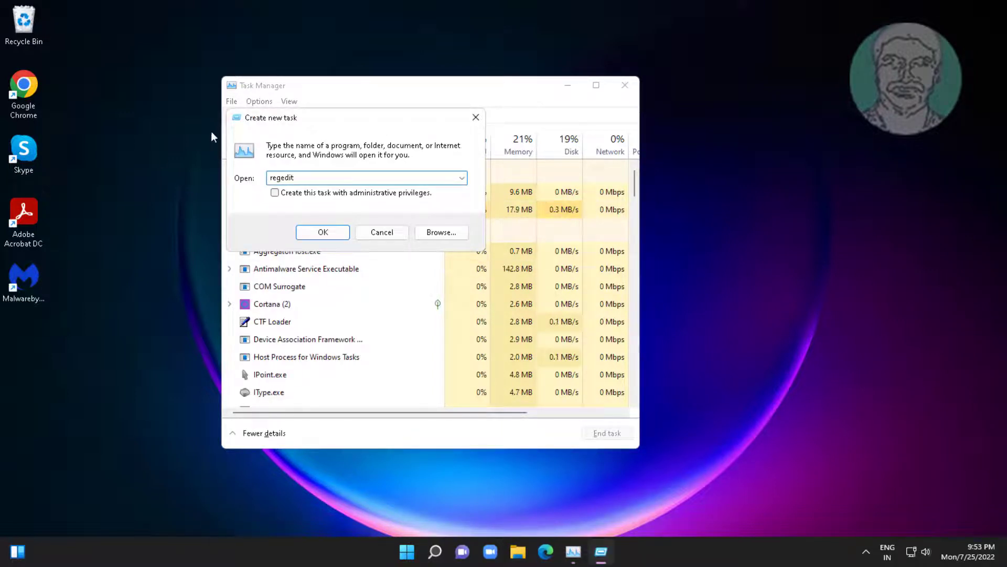
click(275, 193)
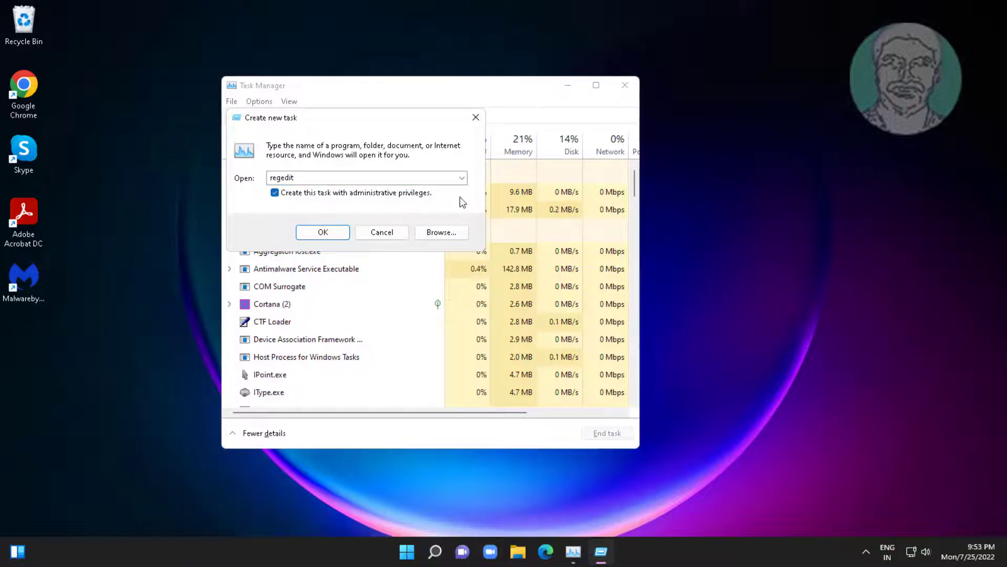
click(322, 232)
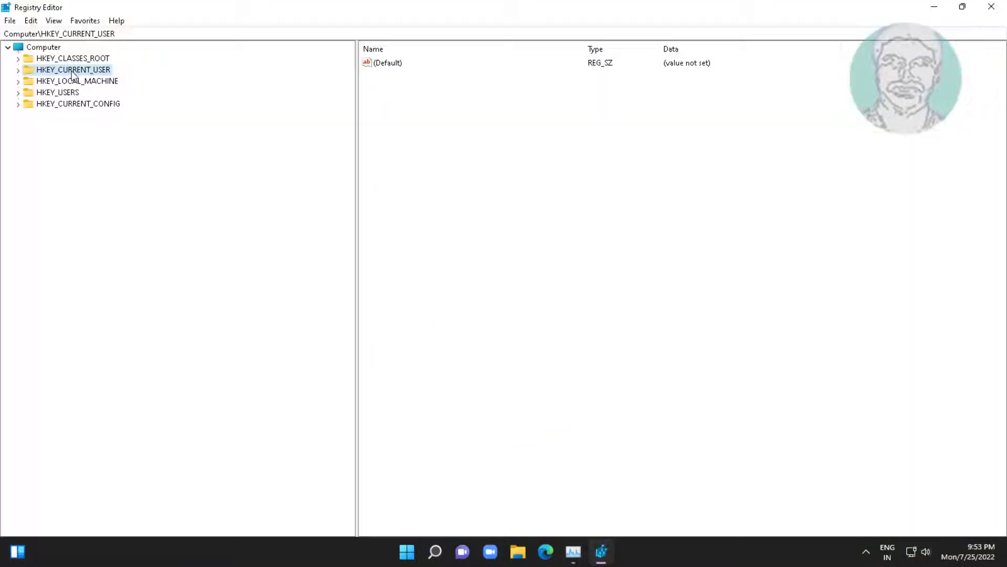
- Expand the registry tree down to HKEY_LOCAL_MACHINE\SOFTWARE\Microsoft
click(85, 83)
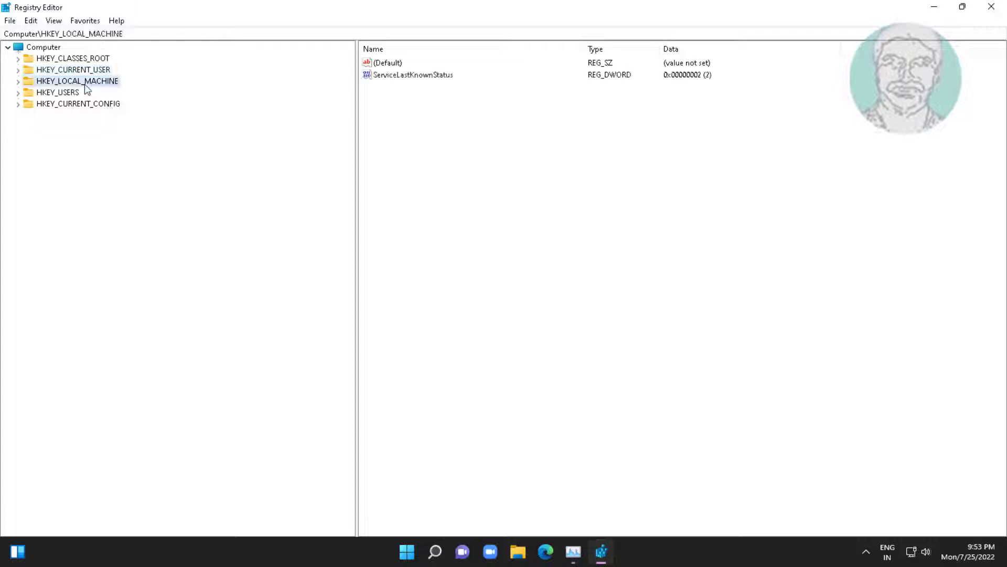
click(19, 82)
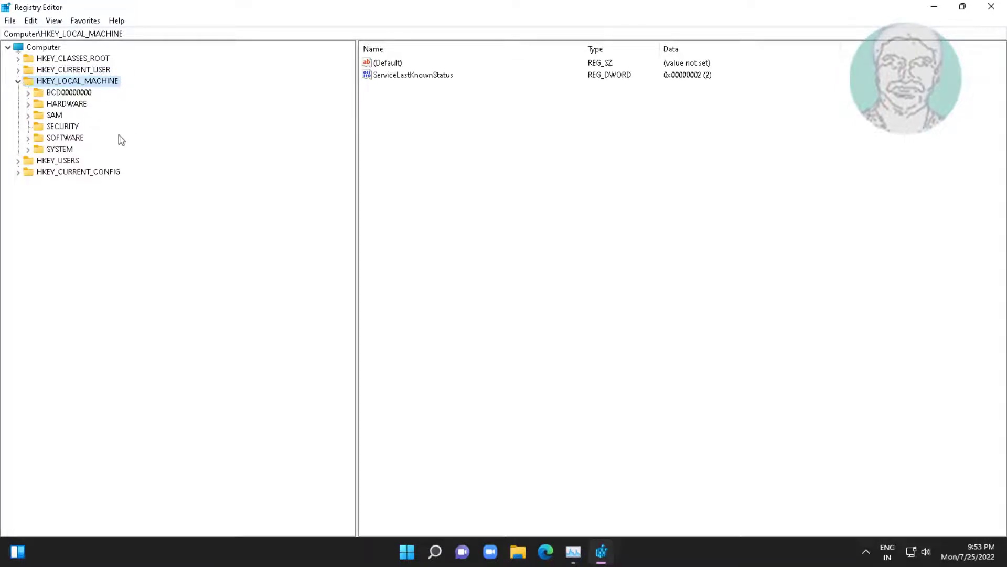
click(63, 138)
click(29, 139)
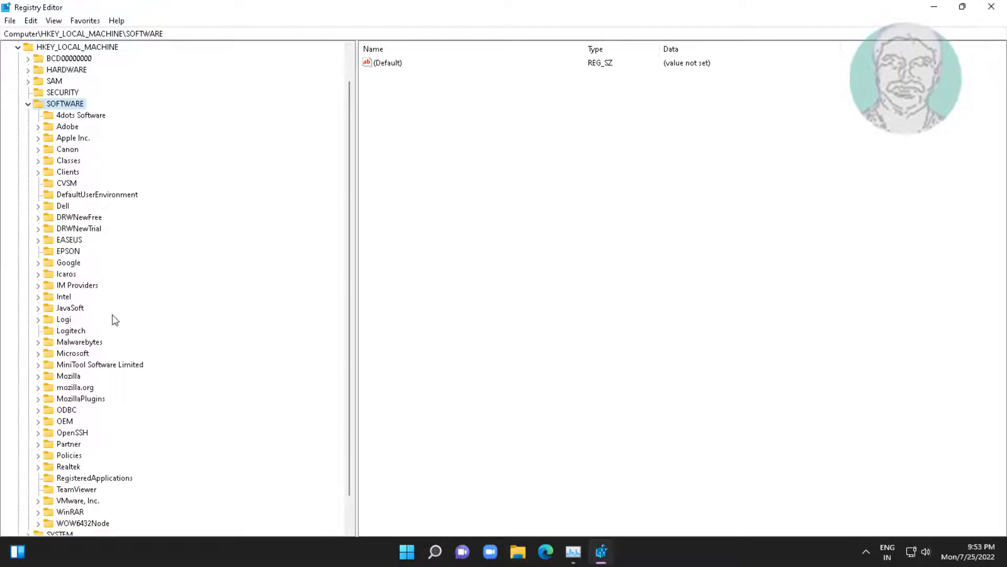
click(73, 355)
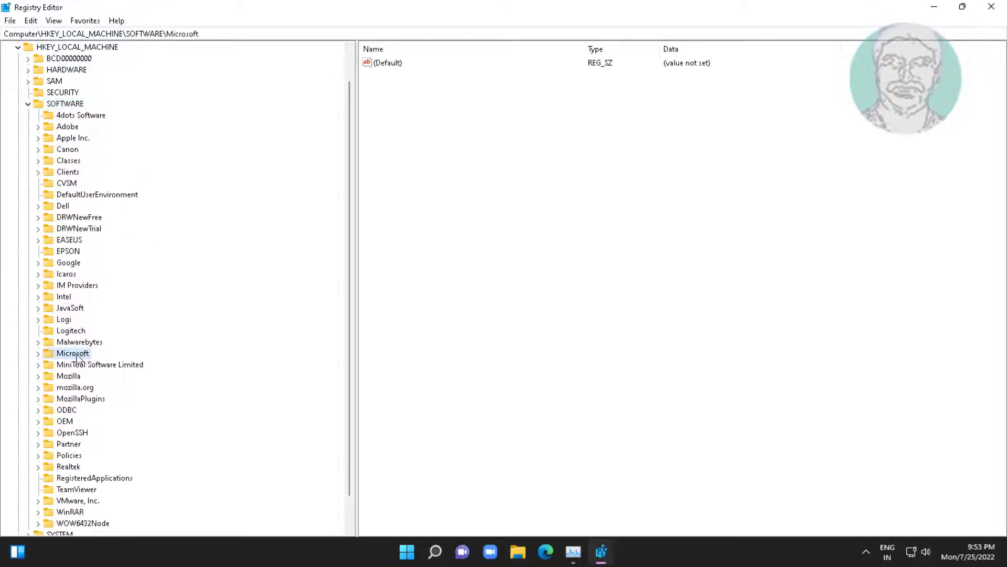
click(37, 353)
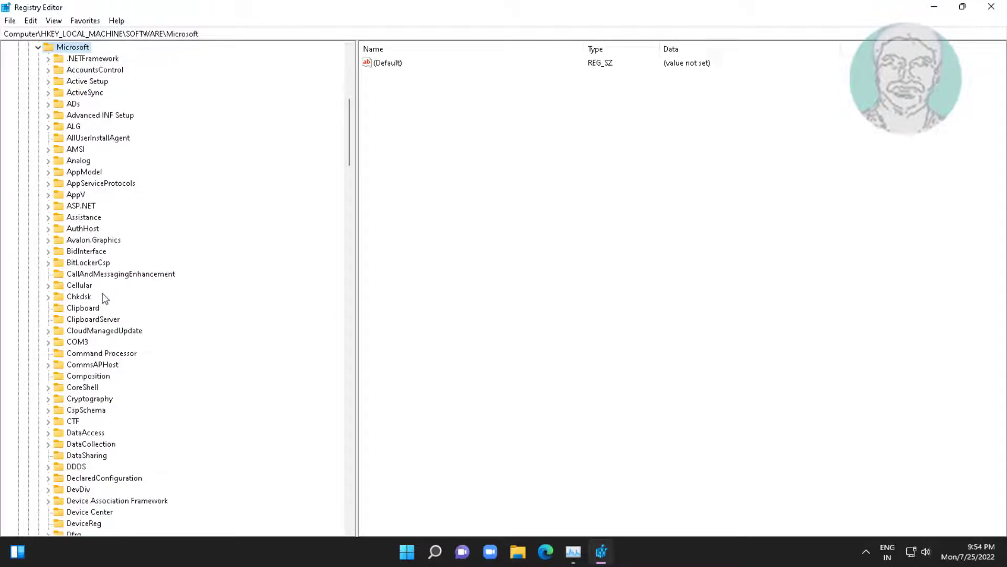
- Find the Windows key under Microsoft and expand it and its CurrentVersion subkey
key(w)
scroll(130, 357, down, 7)
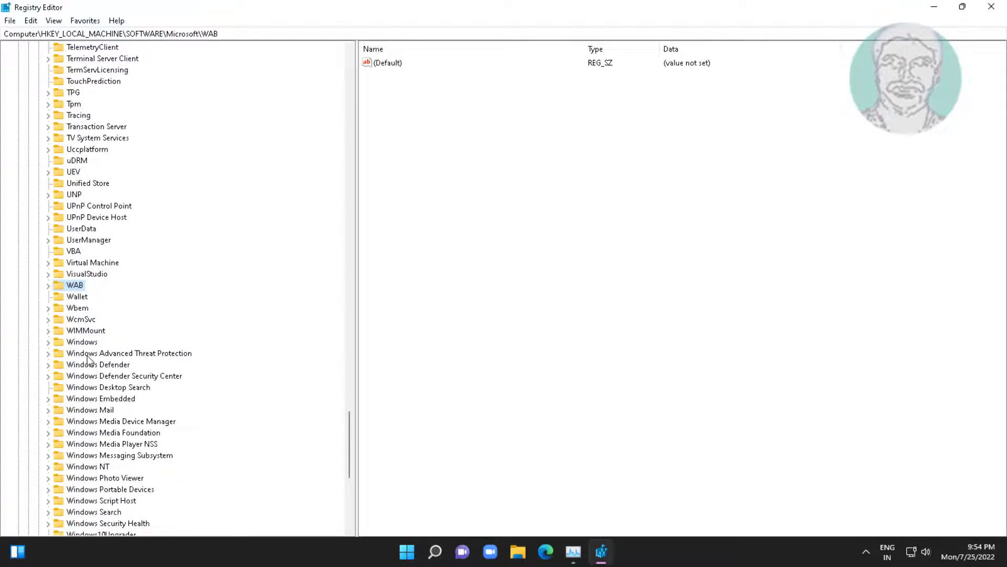
click(78, 343)
click(48, 342)
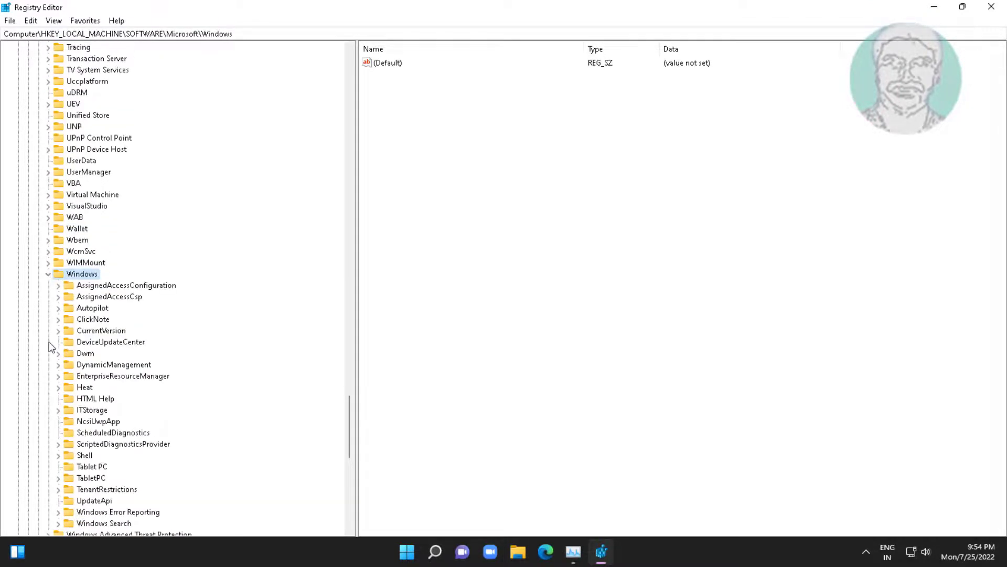
click(112, 332)
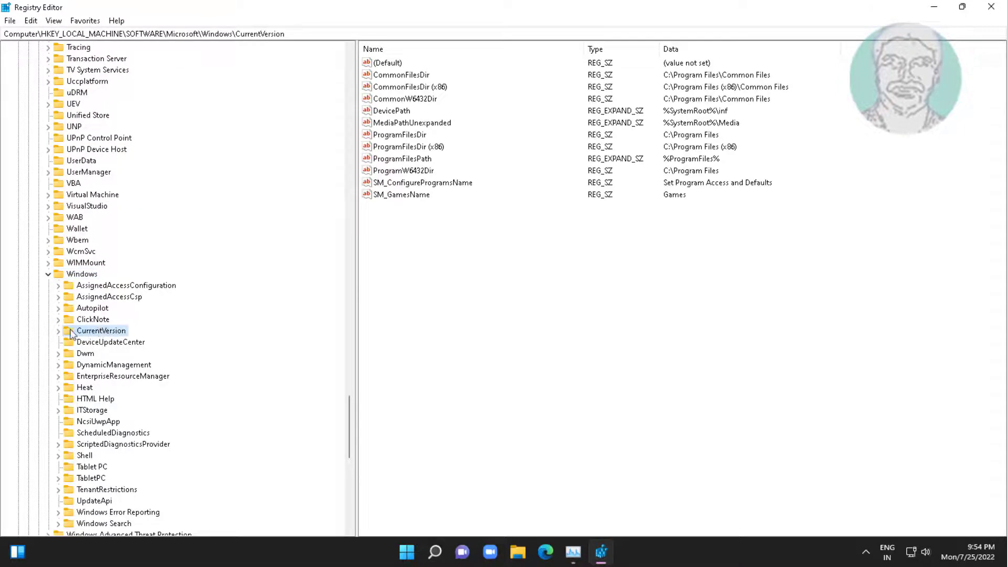
click(58, 330)
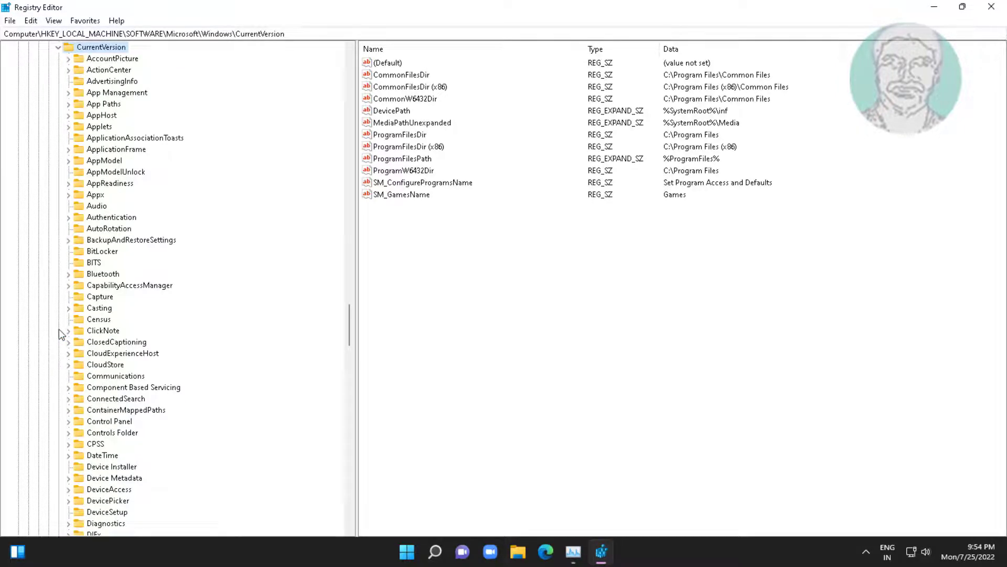
- Open the Shell\Update\Packages key under CurrentVersion and expand it
key(s)
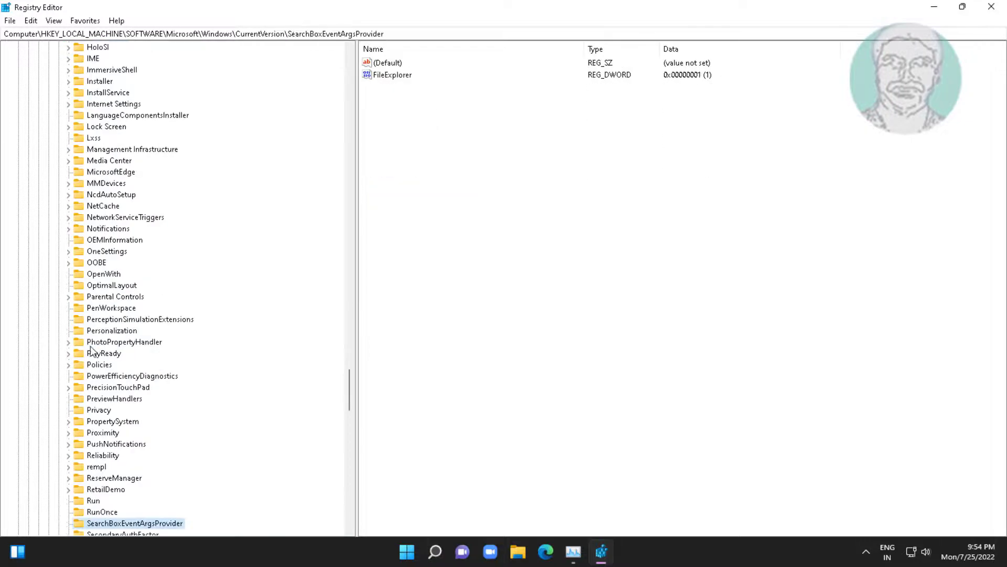
scroll(176, 384, down, 1)
scroll(175, 384, down, 5)
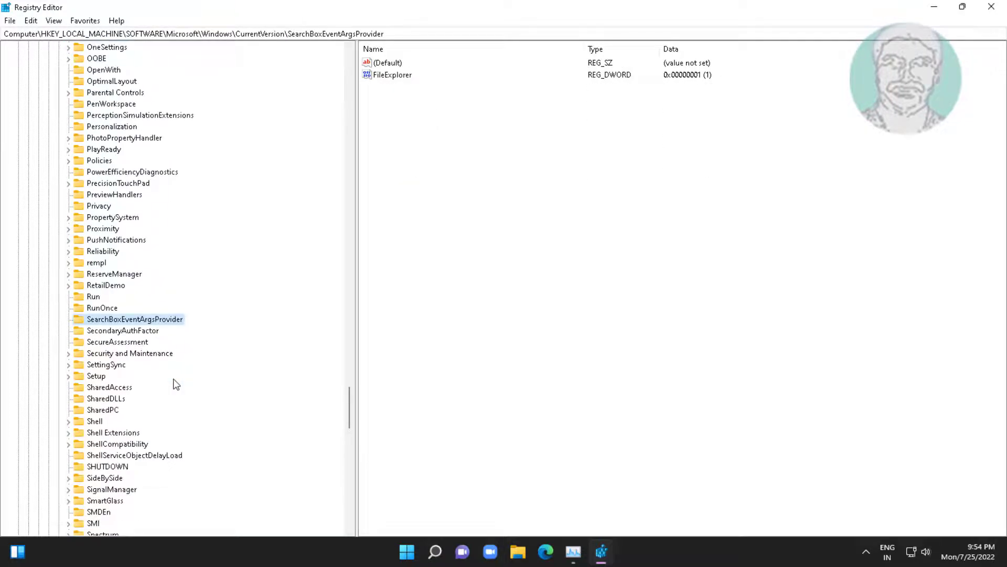
click(89, 421)
click(70, 422)
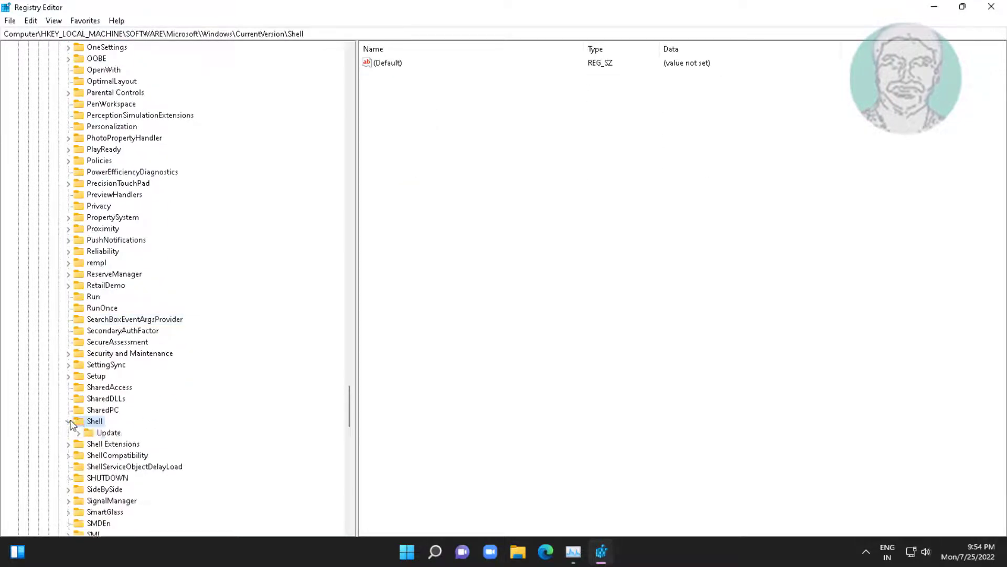
click(106, 434)
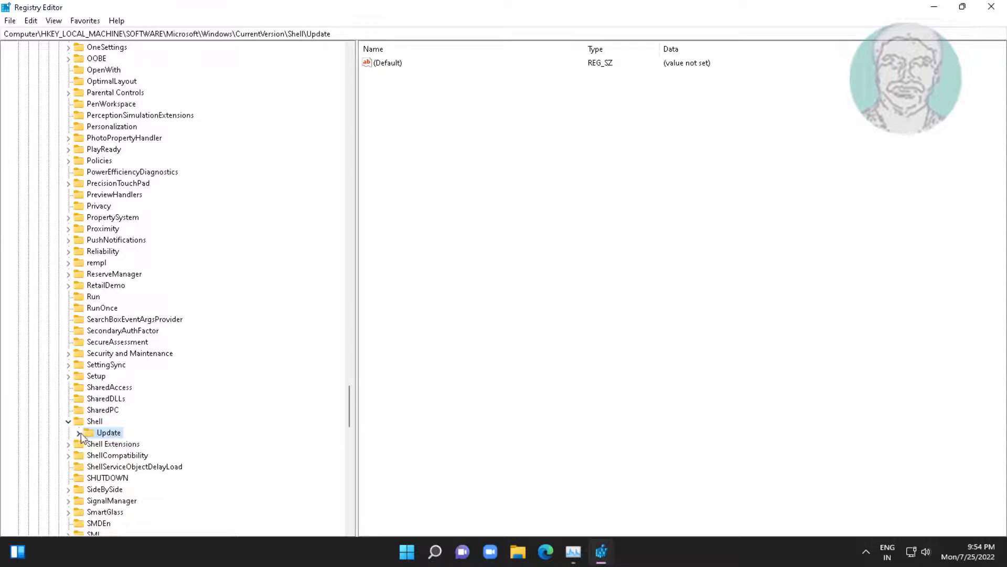
click(78, 433)
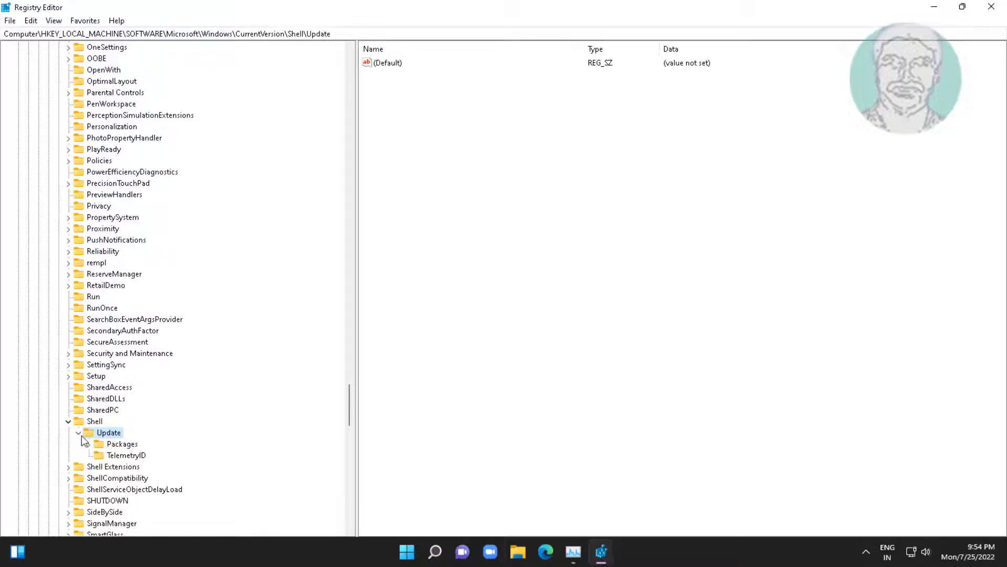
click(121, 444)
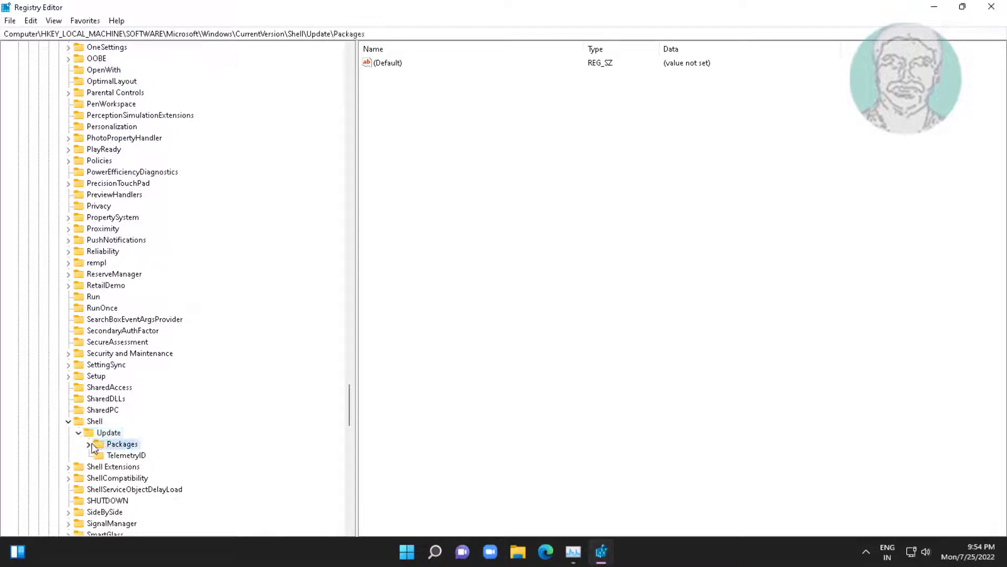
click(88, 444)
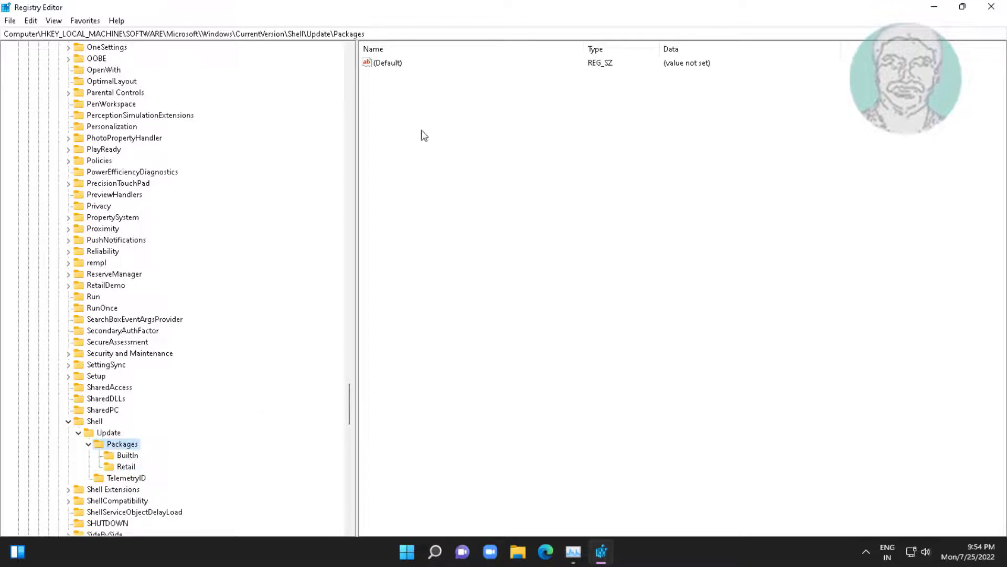
- Create a DWORD (32-bit) value named UndockingDisabled in the Packages key and set its data to 1
right_click(414, 100)
mouse_move(434, 108)
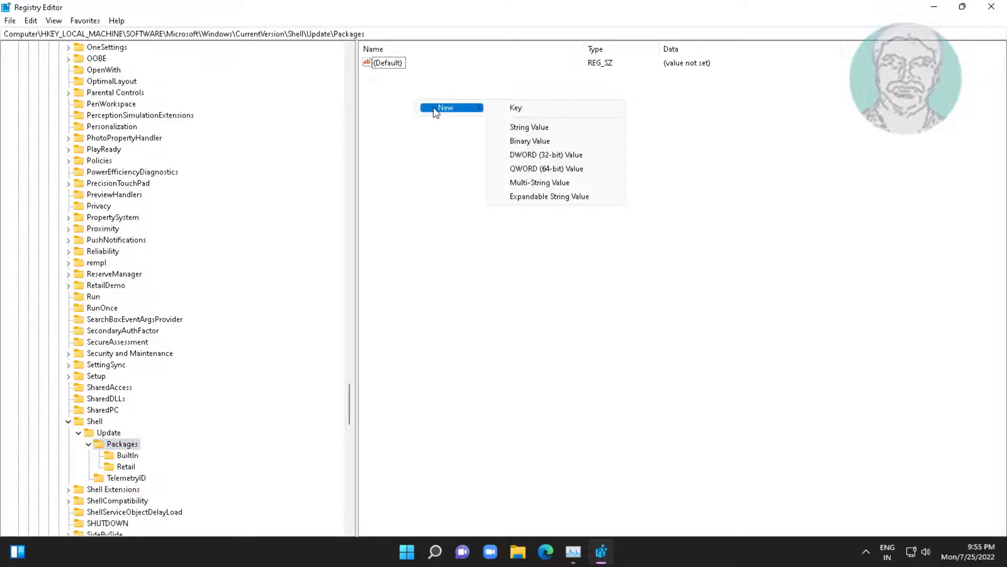
click(567, 156)
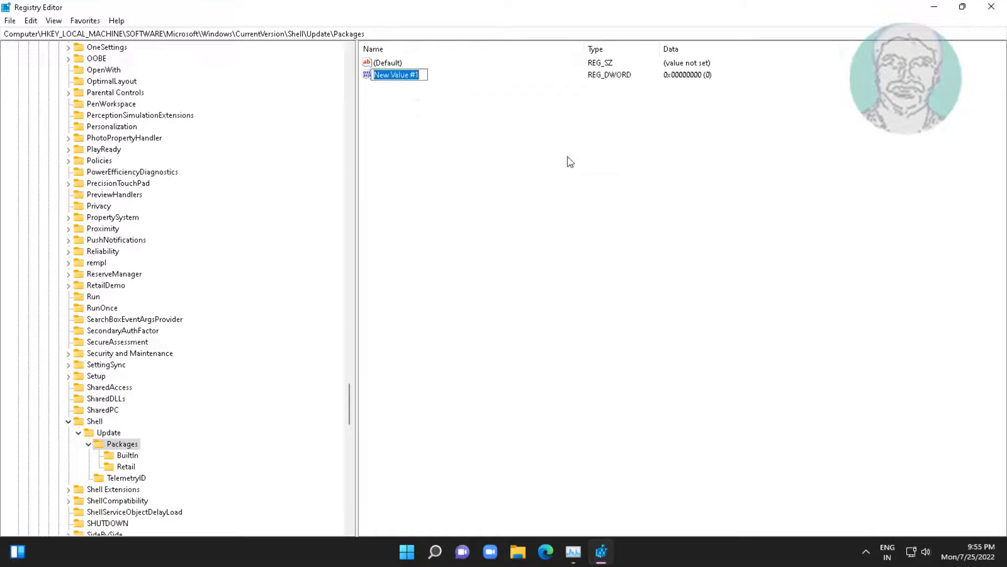
text(Un)
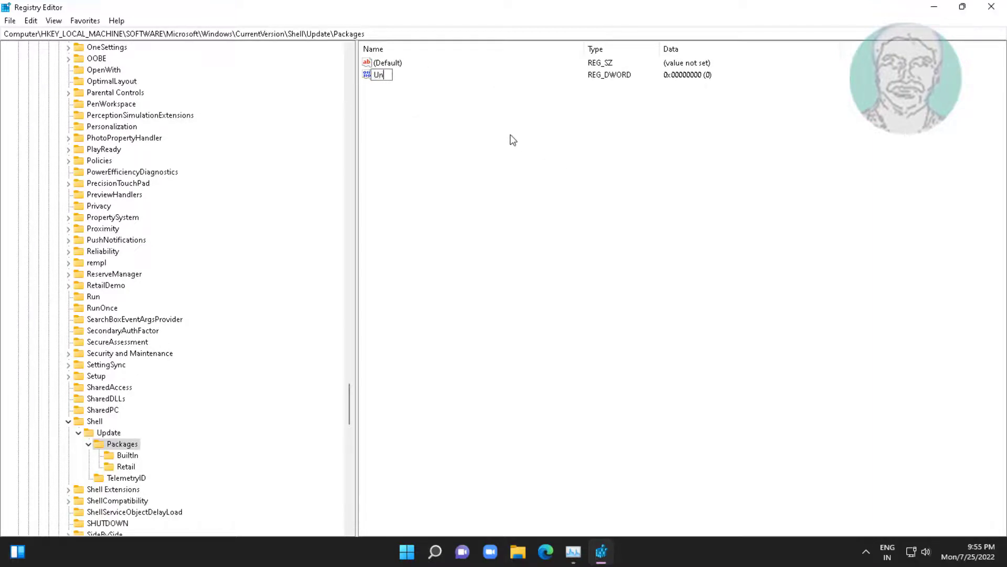
text(dockingDisable)
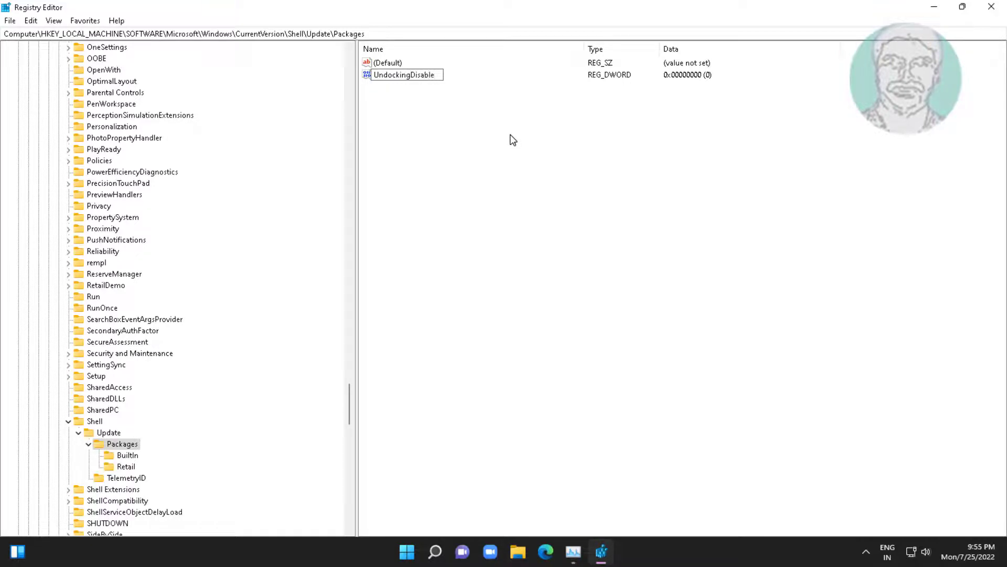
text(d)
key(Return)
double_click(415, 75)
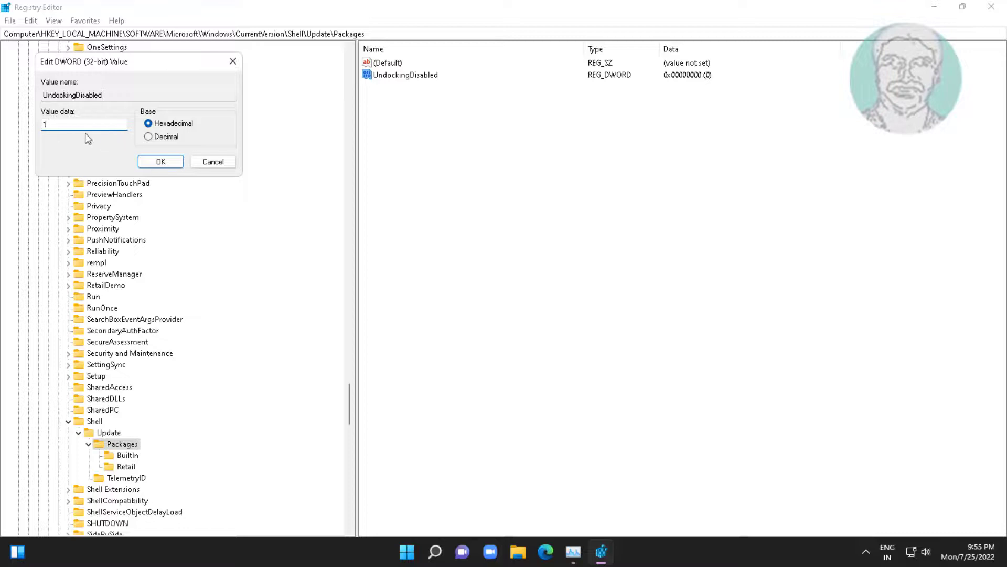
click(155, 164)
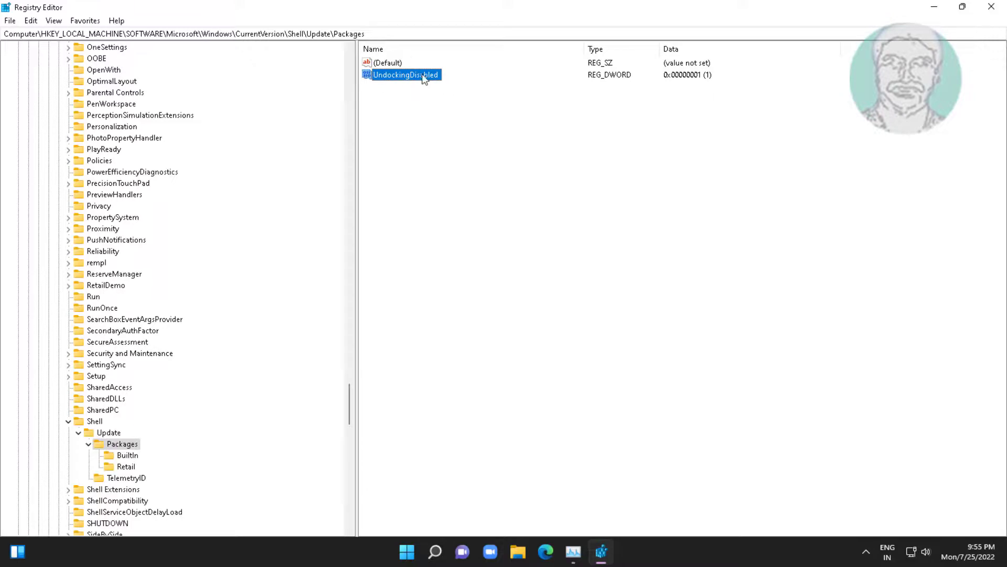
- Collapse the expanded registry keys back up to HKEY_LOCAL_MACHINE and close the Registry Editor
click(76, 433)
click(69, 421)
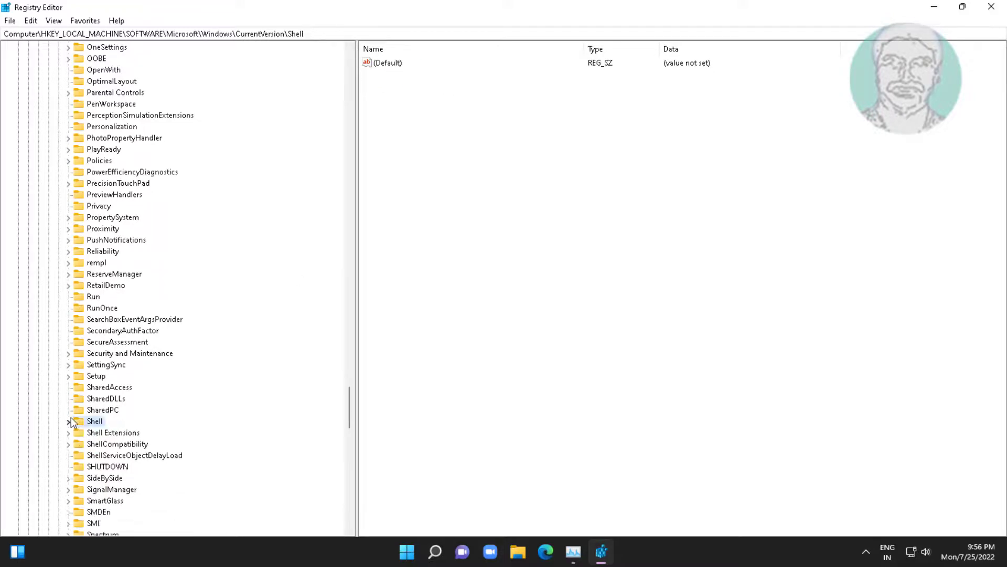
drag(349, 407, 345, 298)
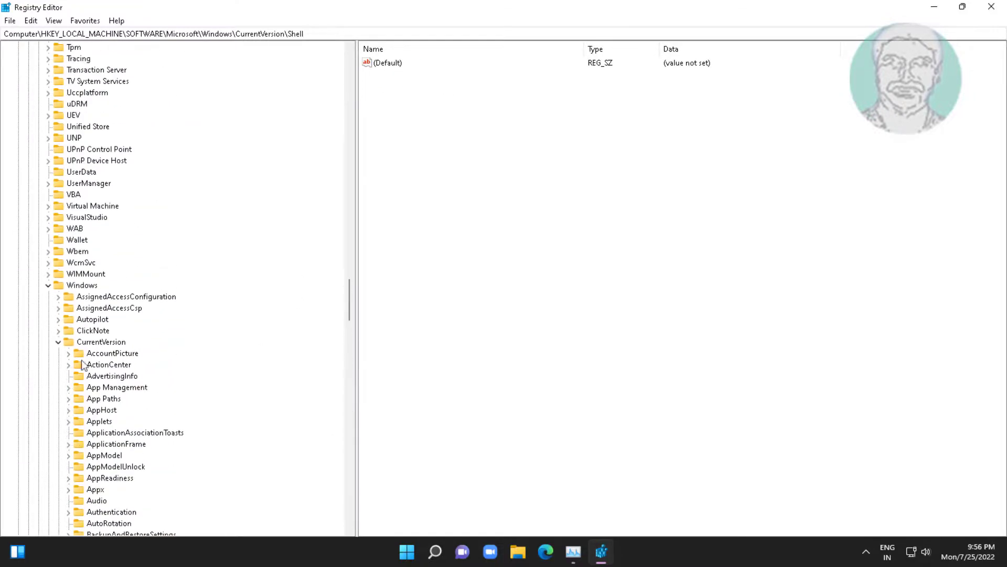
click(58, 342)
click(49, 286)
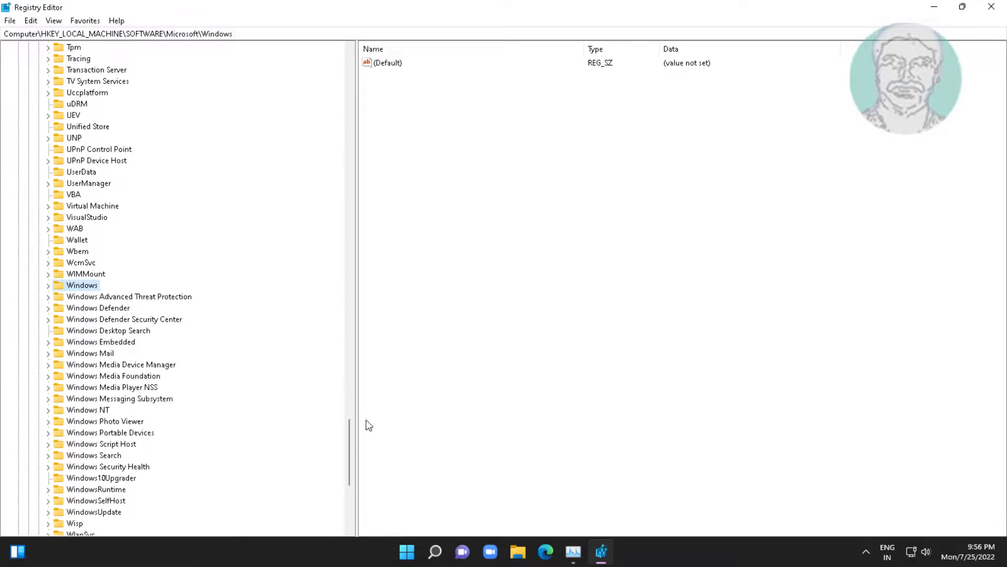
drag(351, 440, 351, 60)
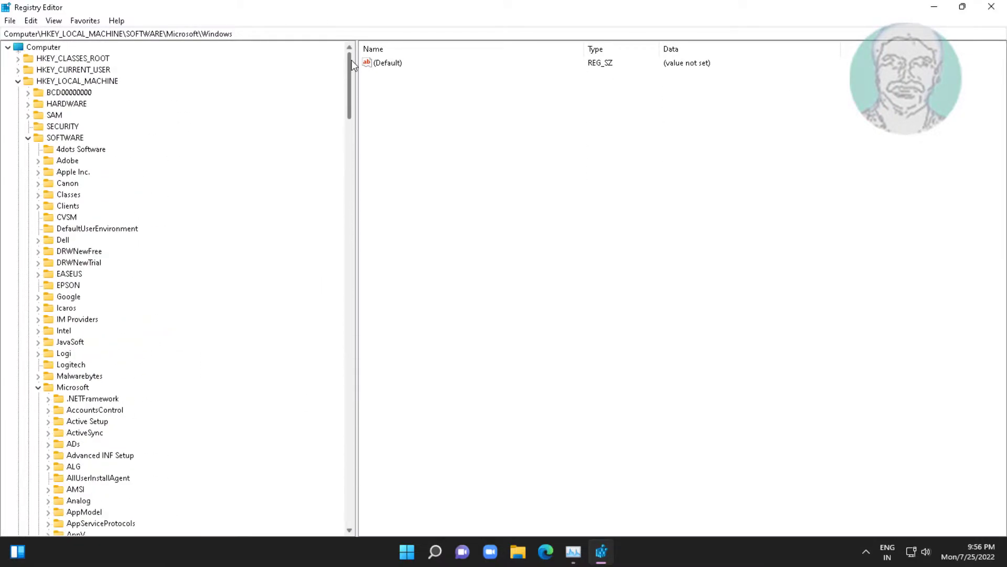
click(38, 387)
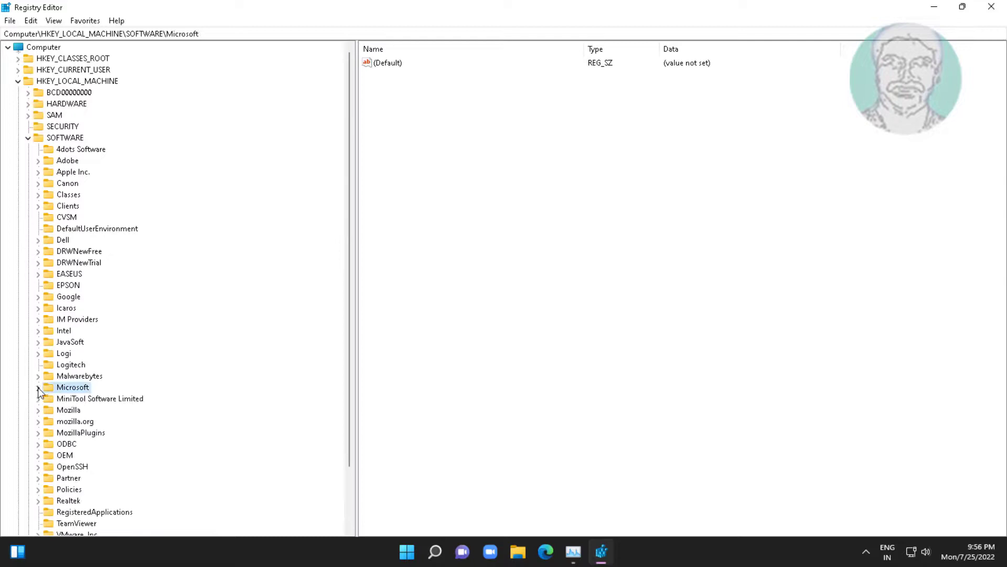
click(28, 138)
click(17, 81)
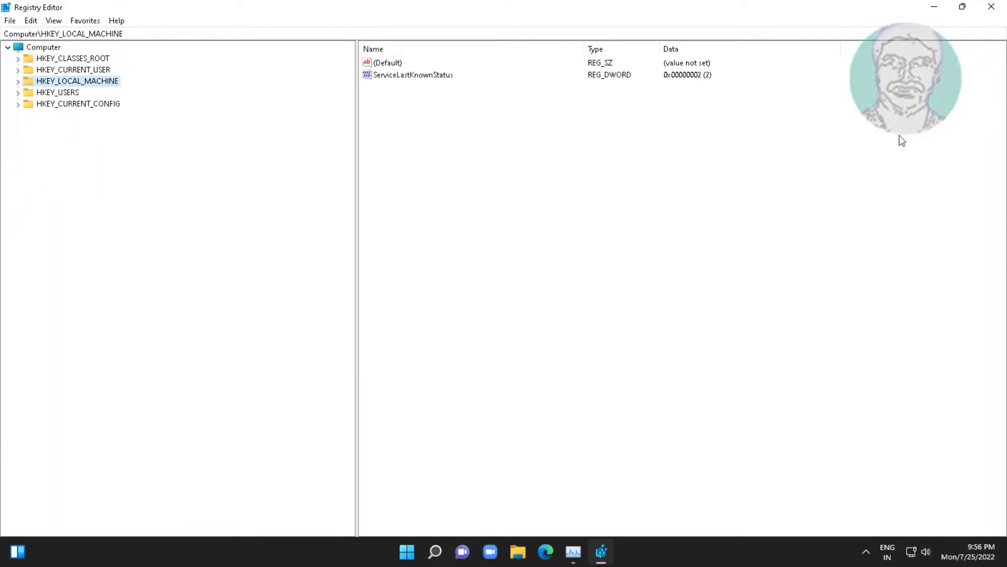
click(990, 7)
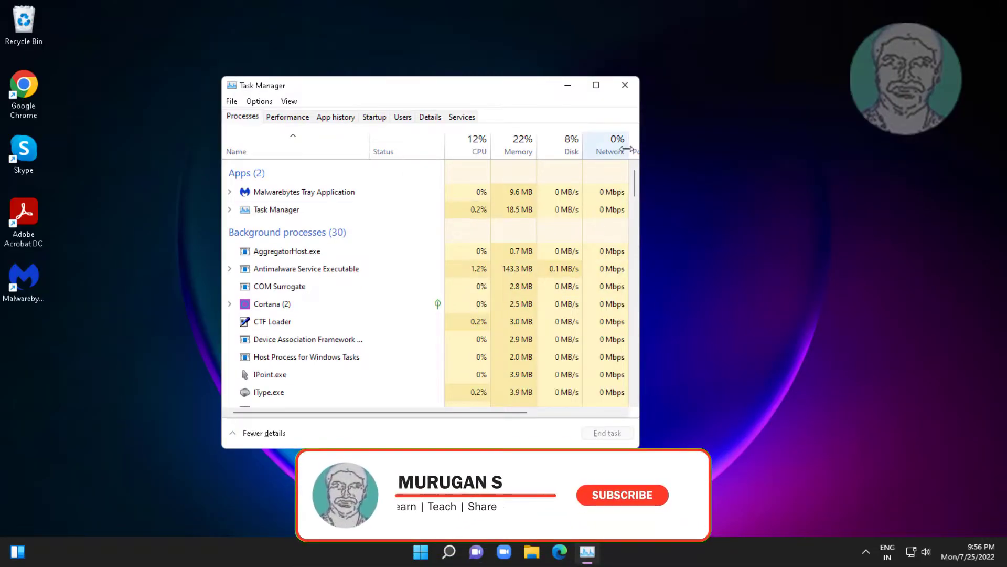
- Restart the computer by running "shutdown -r -f -t 00" as a new Task Manager task with administrative privileges
click(231, 100)
click(267, 112)
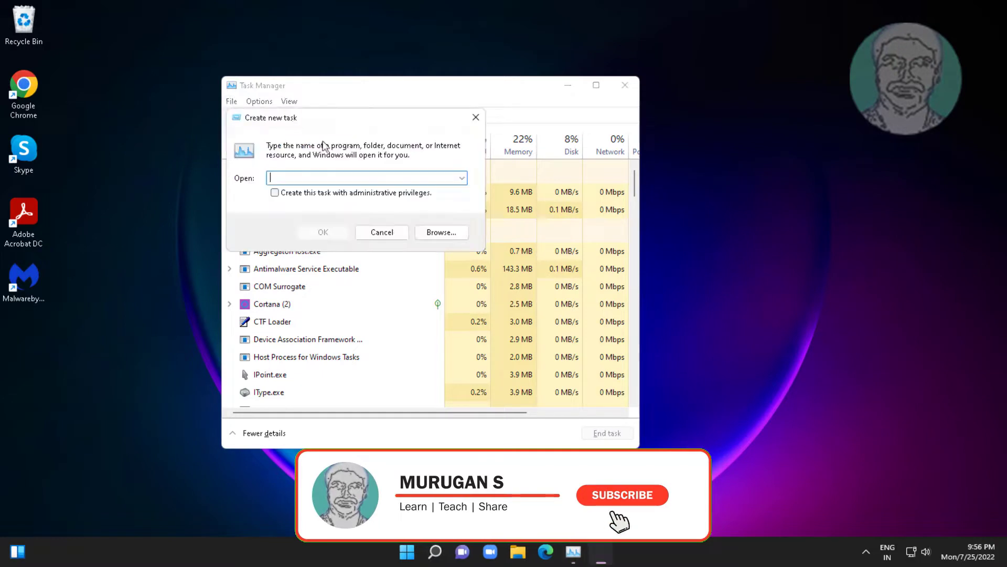
text(s)
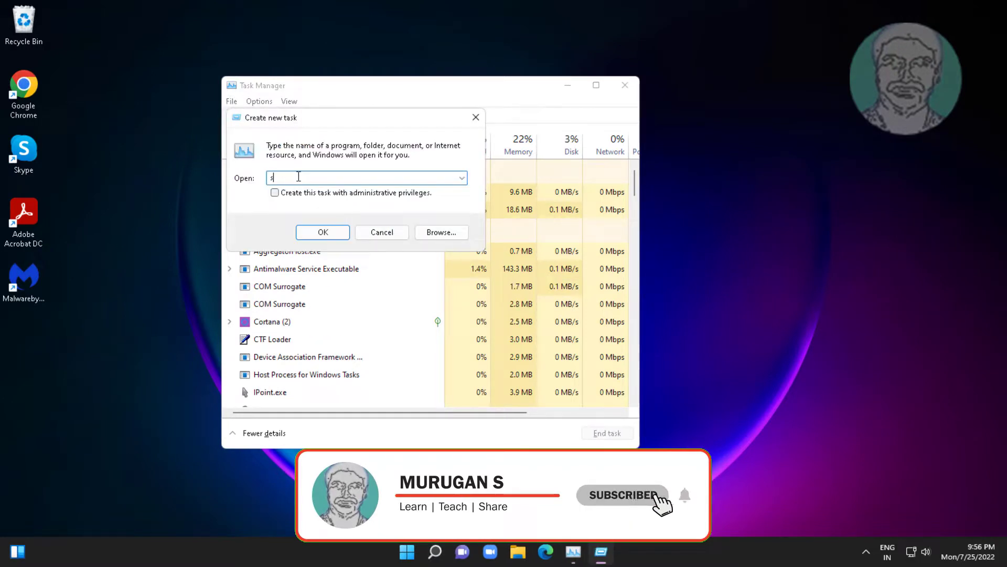
text(hutdown )
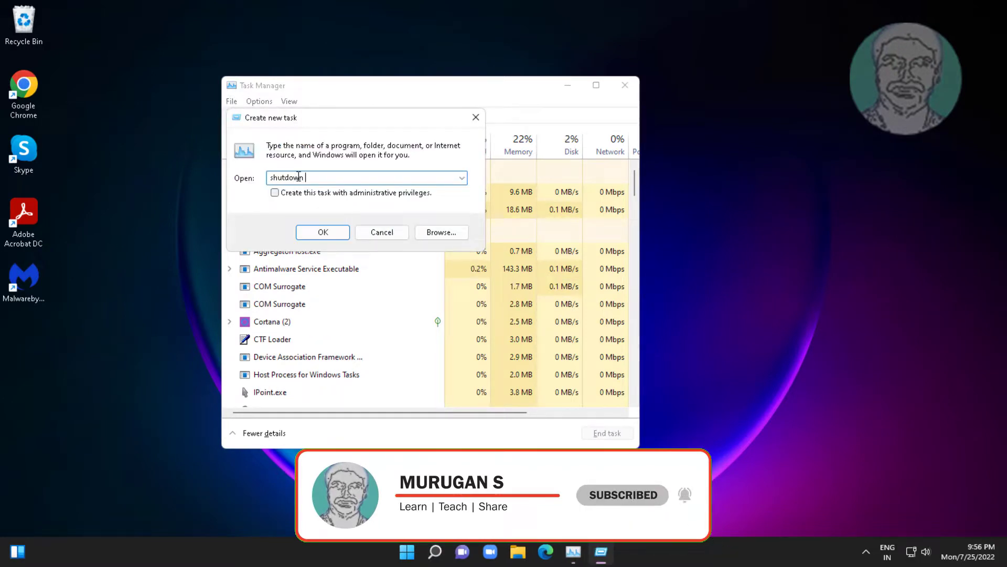
text(-r -f )
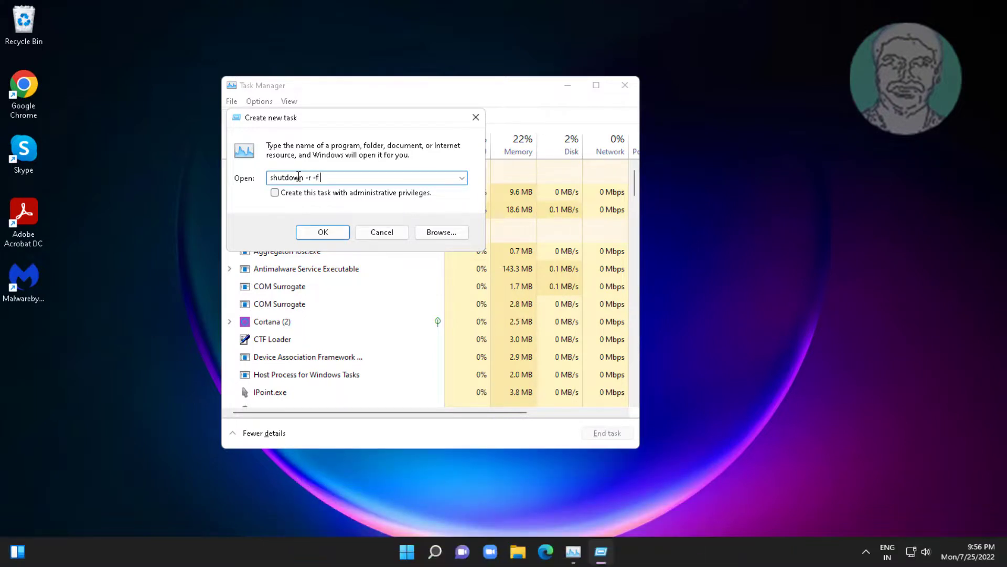
text(-t 00)
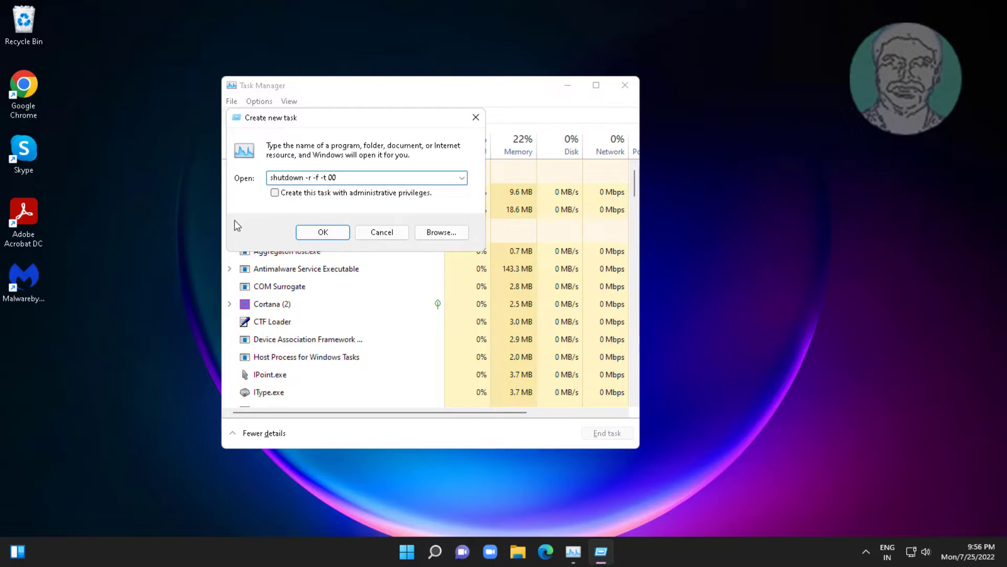
click(277, 193)
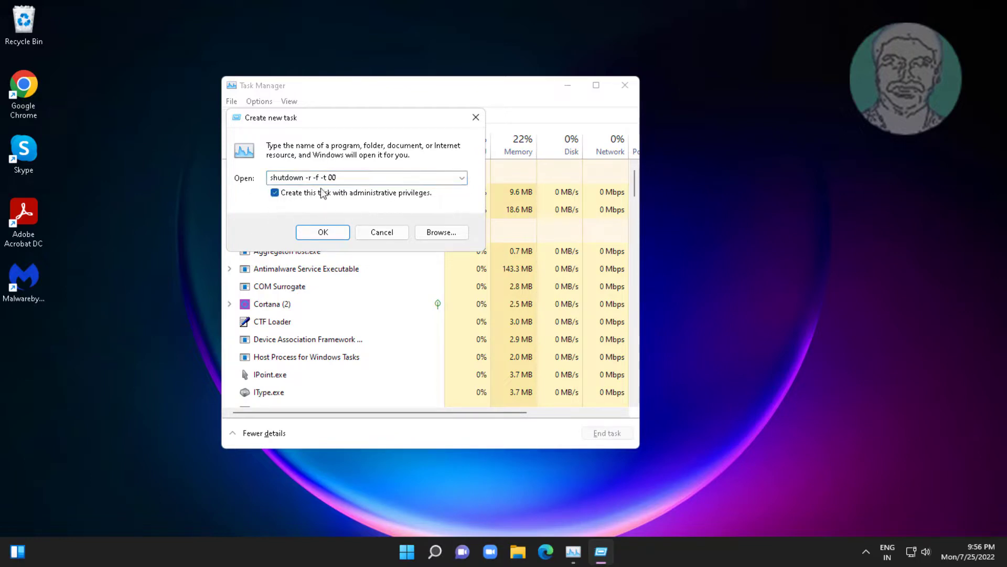
click(325, 232)
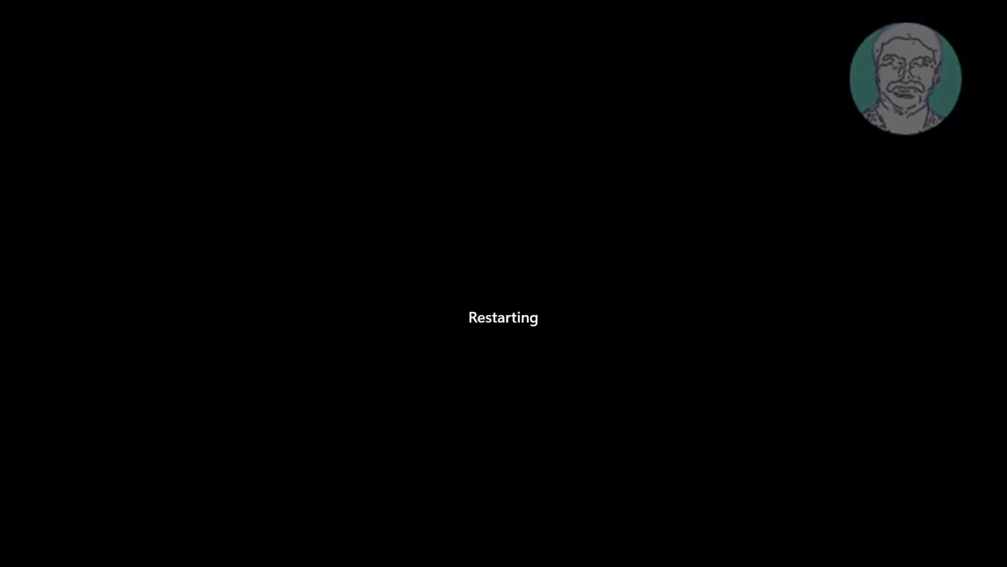